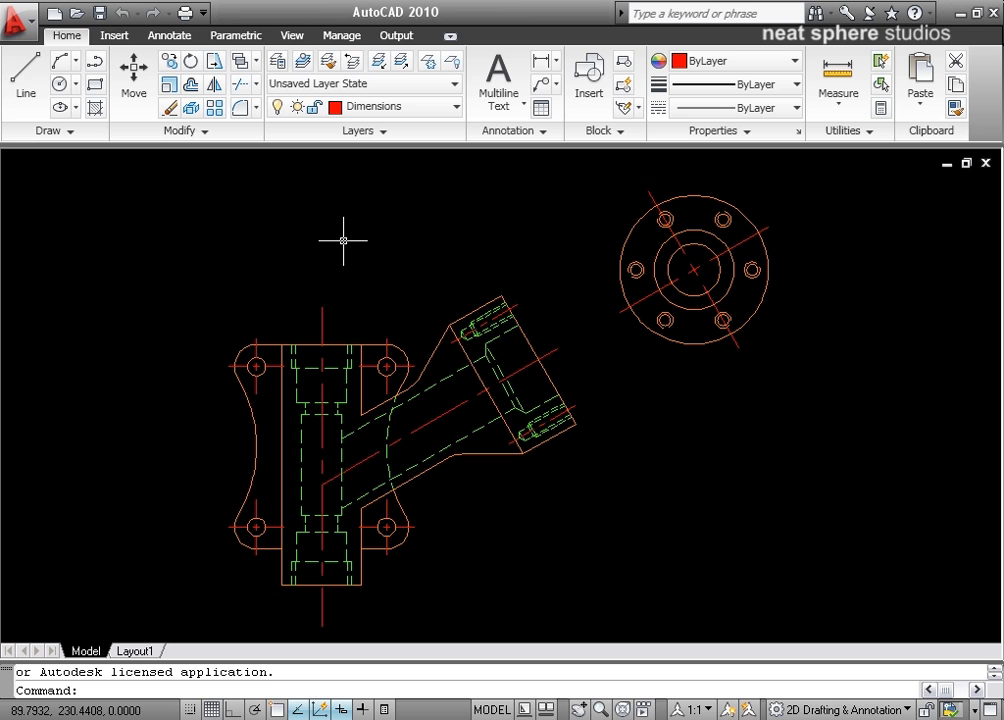
click(556, 62)
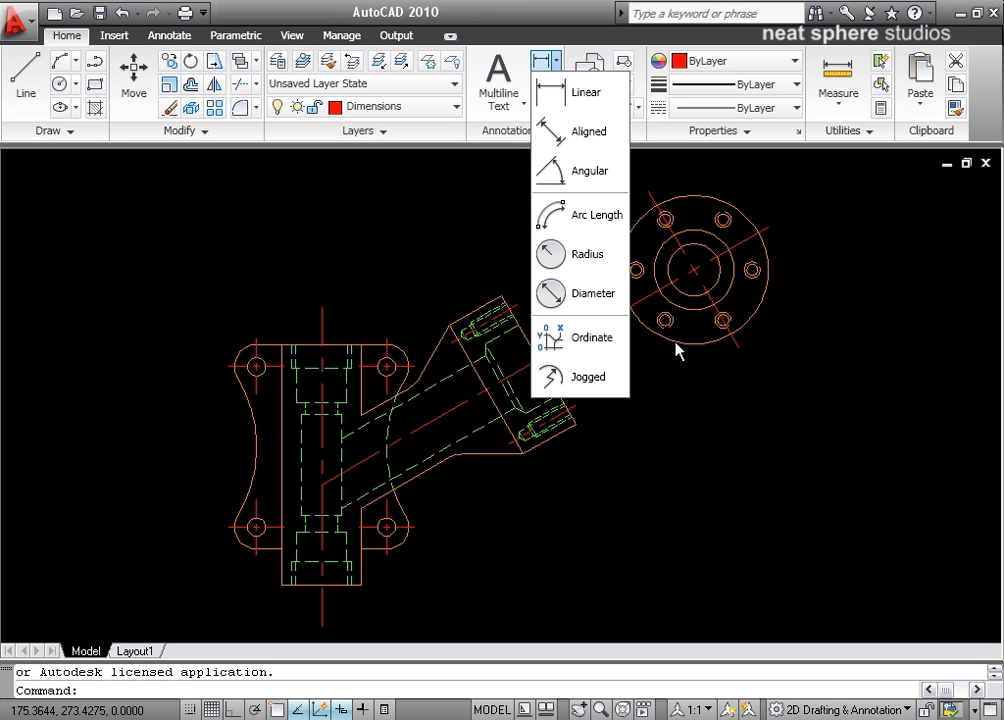
click(477, 201)
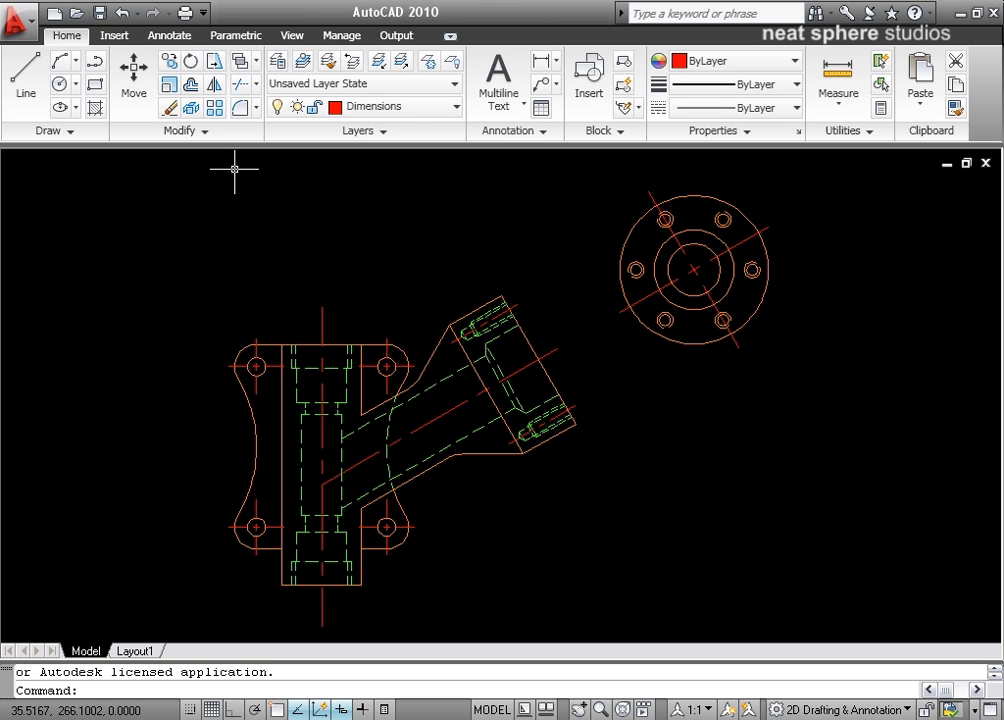
click(170, 36)
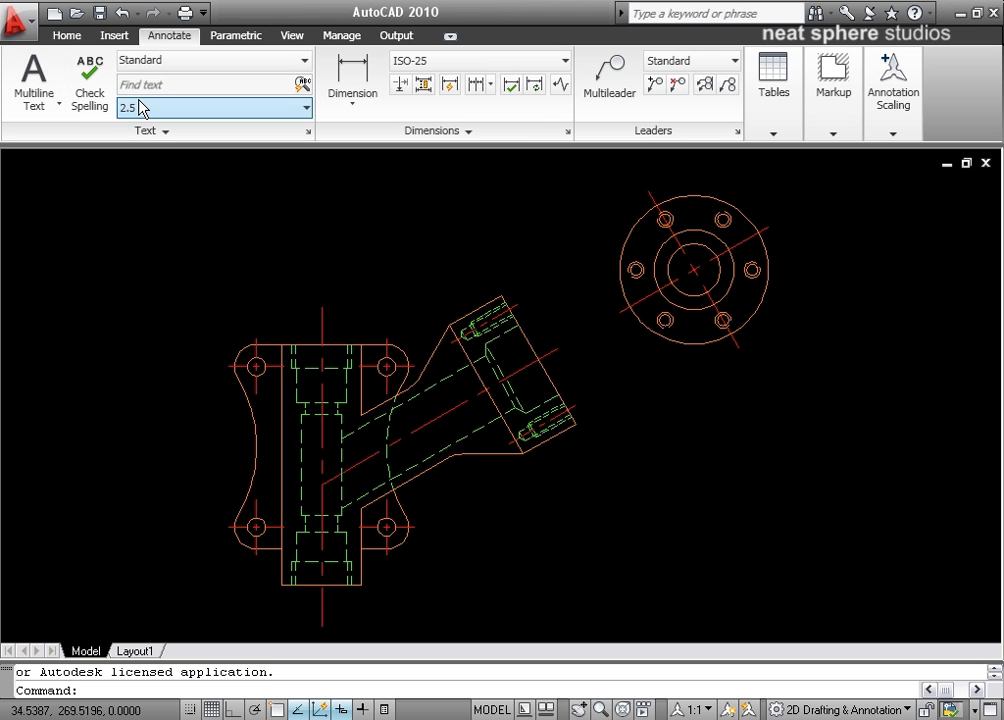
click(474, 134)
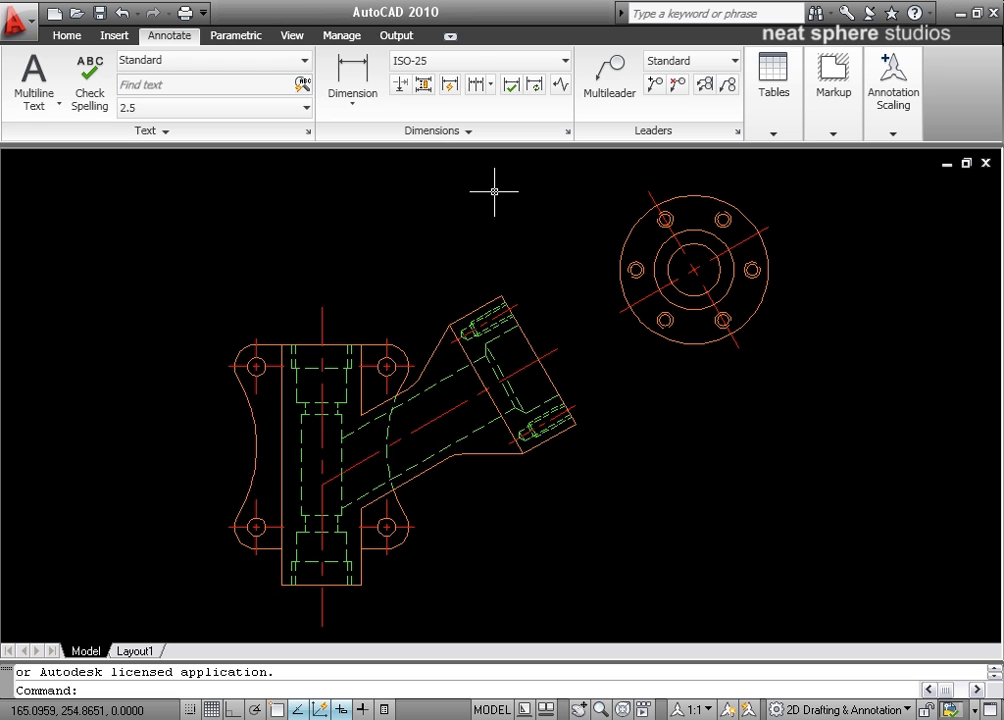
click(66, 36)
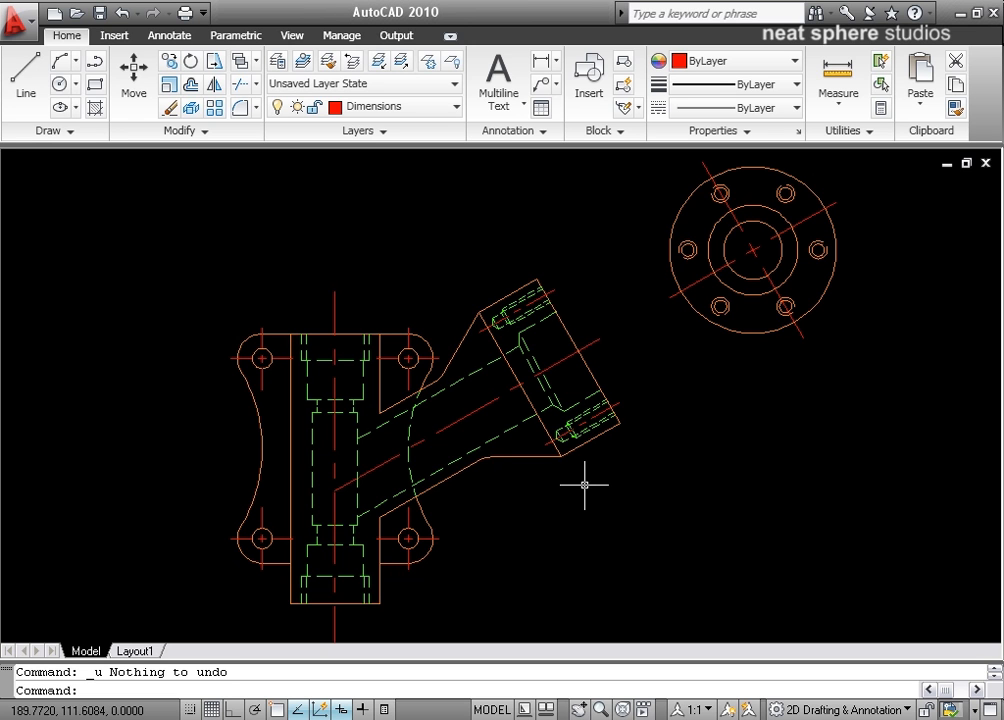
Turn on object snap and place a linear dimension above the part across the inner hidden lines of the upper bore
middle_drag(276, 399, 399, 437)
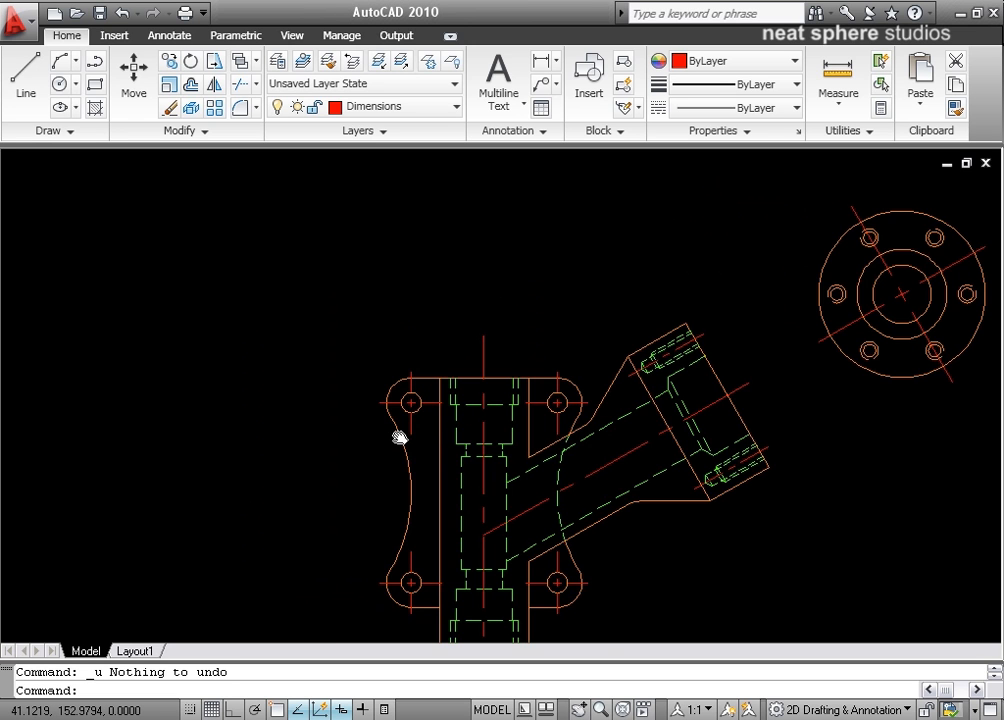
scroll(497, 435, up, 3)
middle_drag(543, 353, 494, 491)
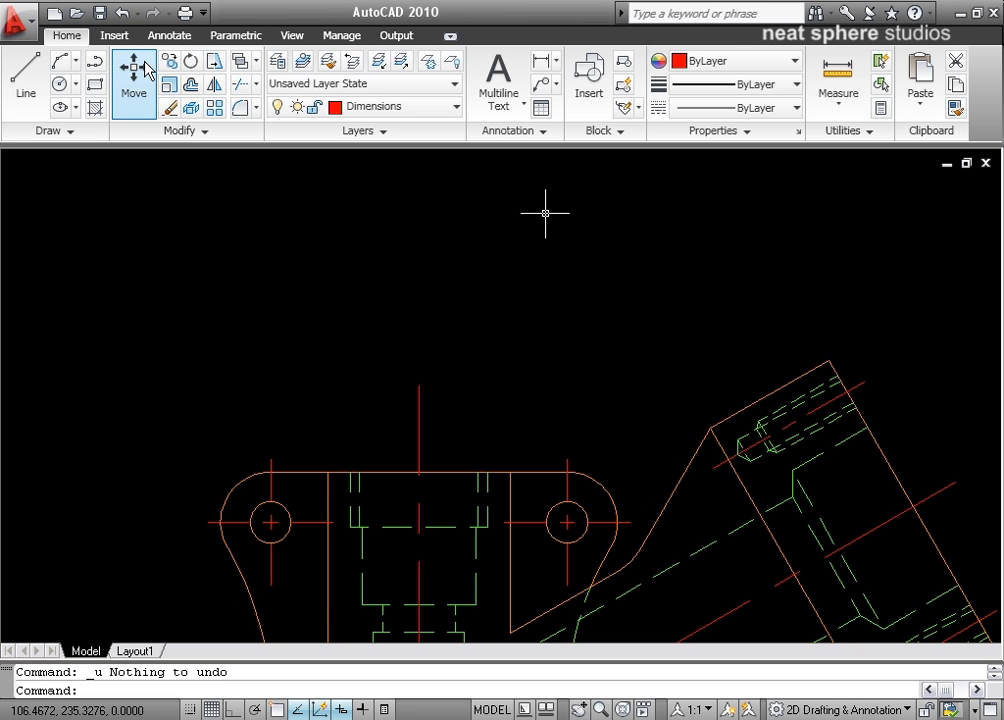
click(544, 70)
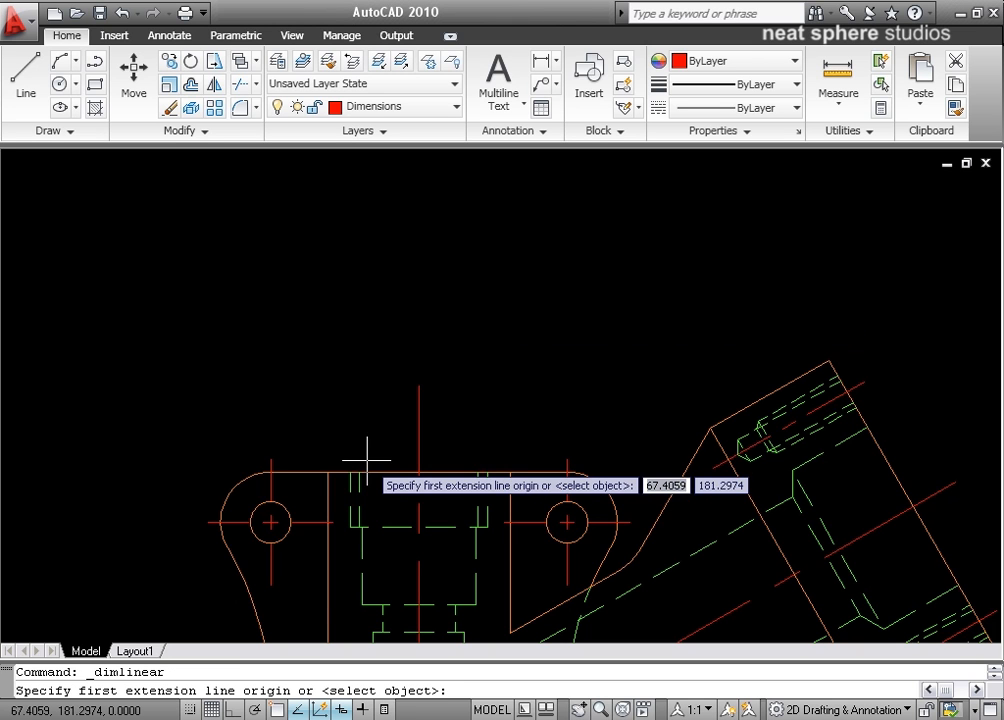
click(277, 709)
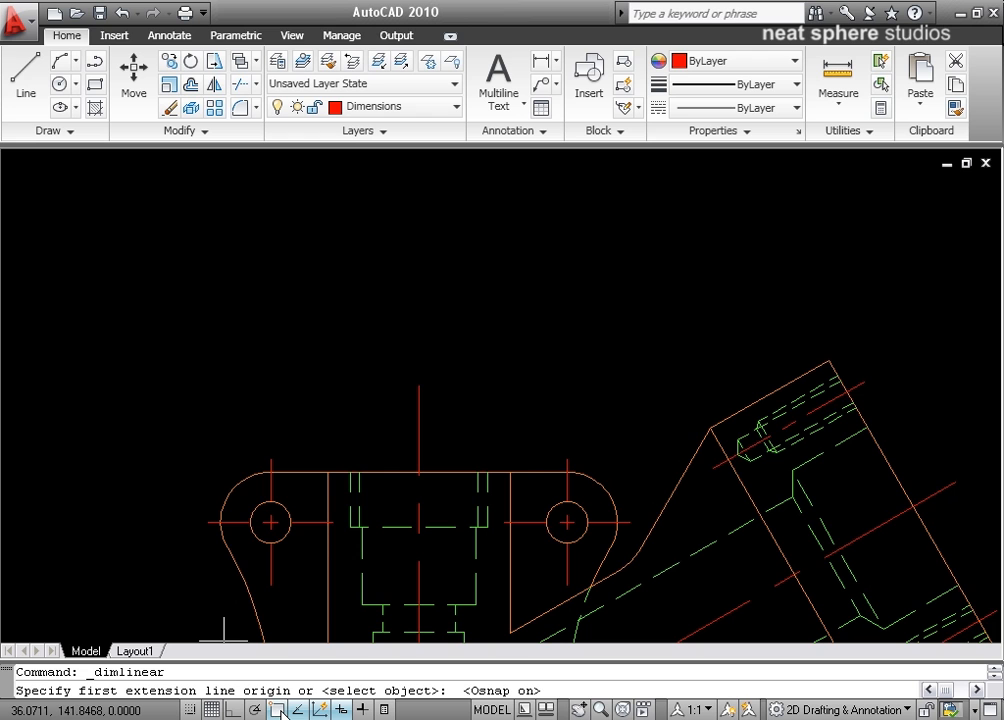
click(359, 472)
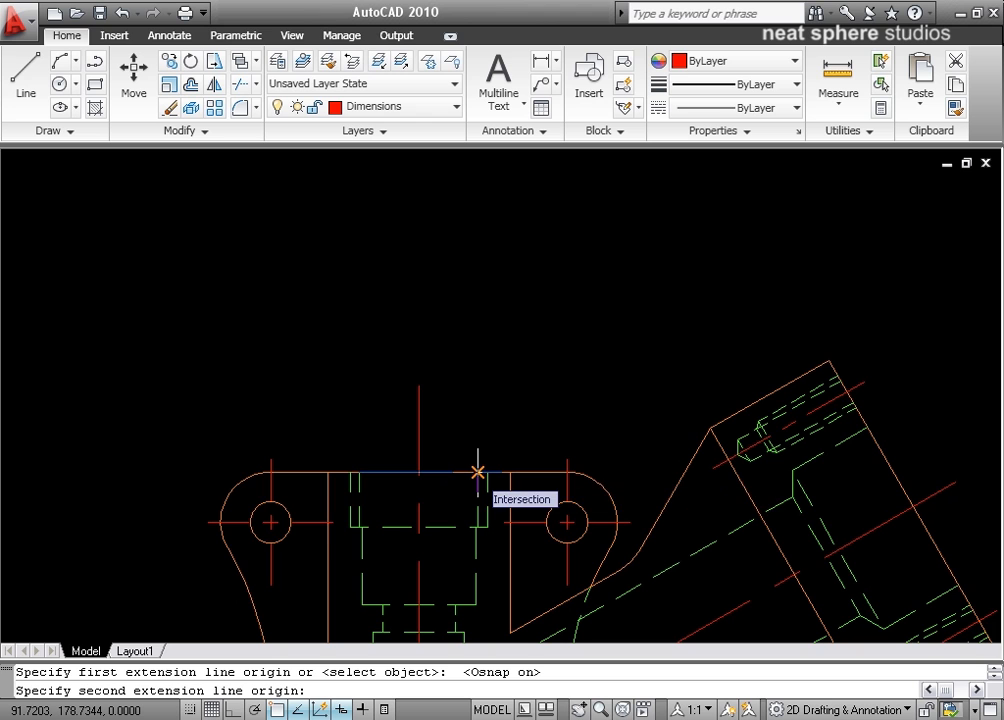
click(477, 472)
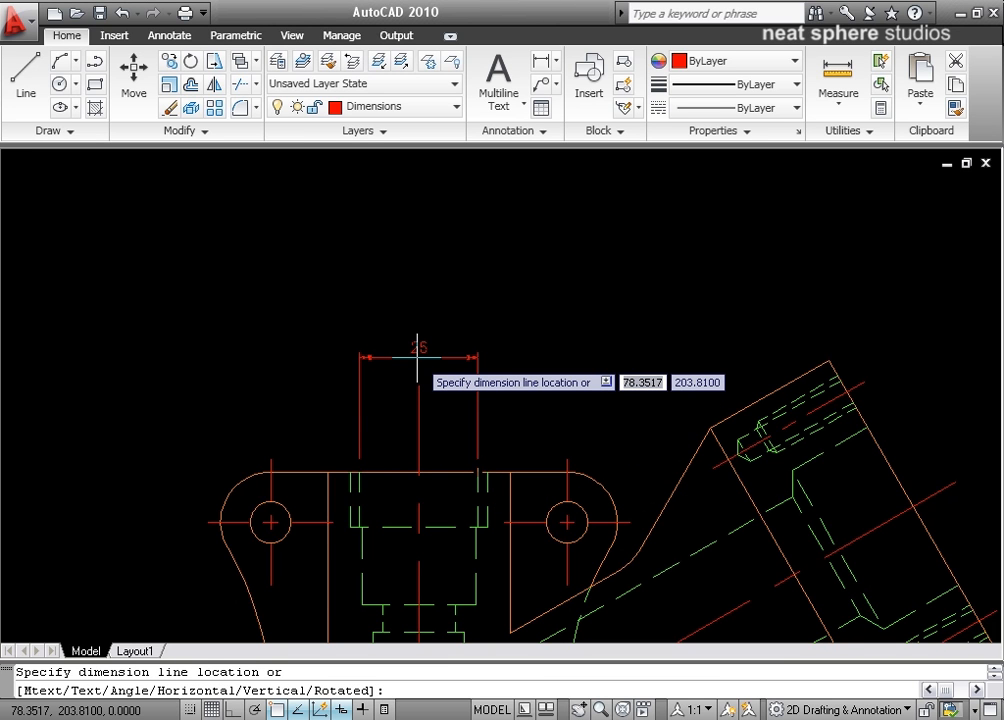
click(418, 358)
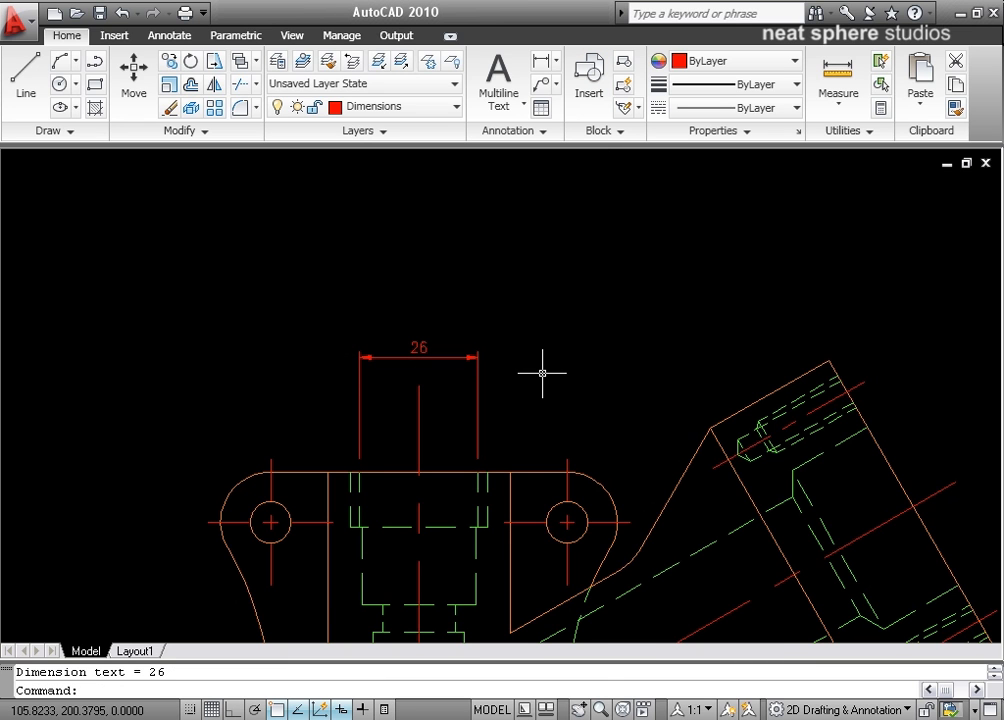
Add a linear dimension across the outer hidden lines of the upper bore, stacked above the first dimension
right_click(549, 343)
click(590, 352)
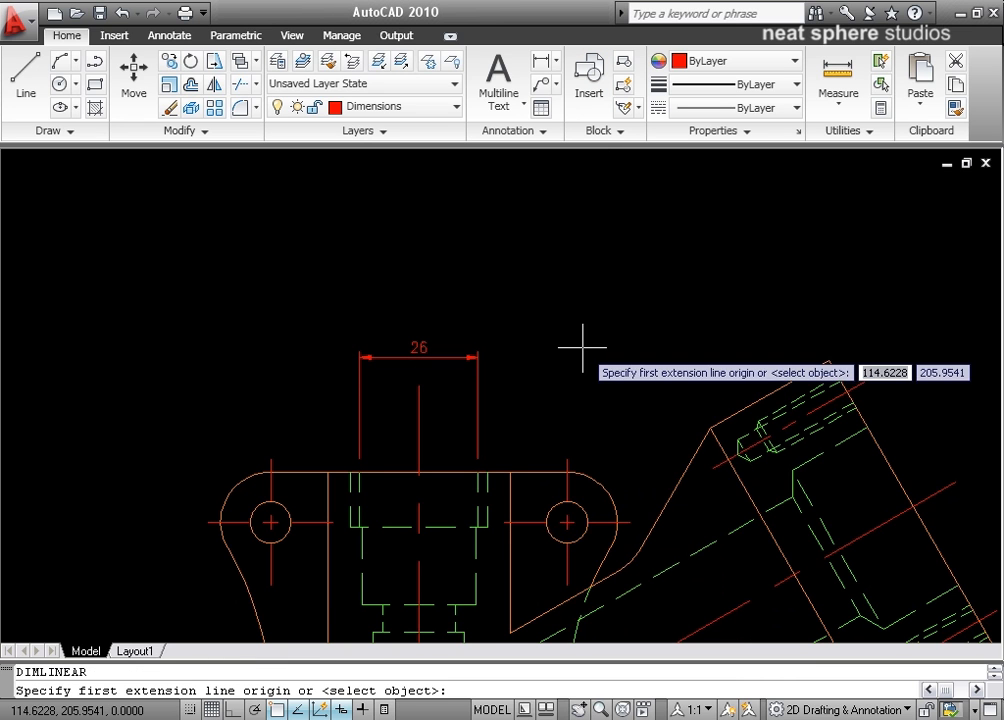
click(350, 472)
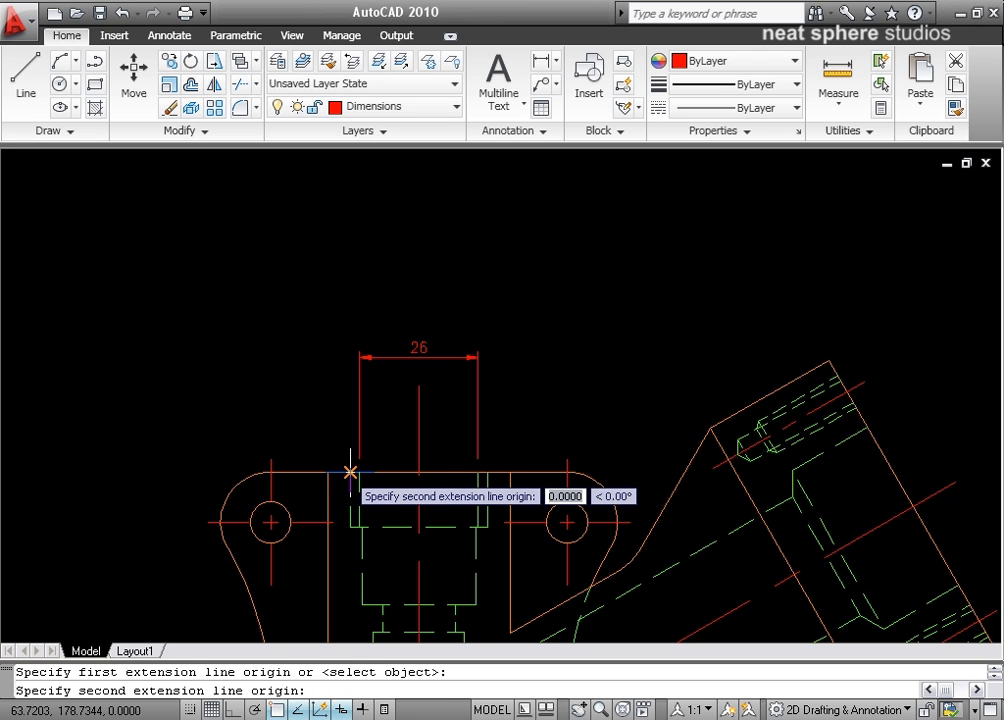
click(478, 472)
click(427, 318)
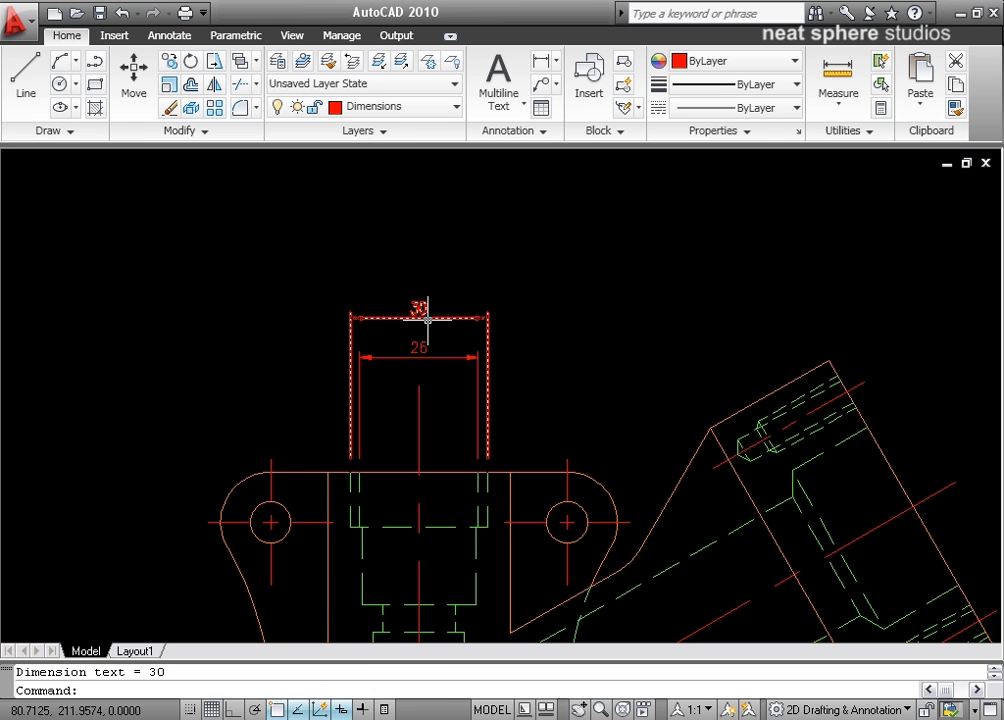
Add a linear dimension across the vertical body's outer edges at its upper end, above the two bore dimensions
right_click(260, 394)
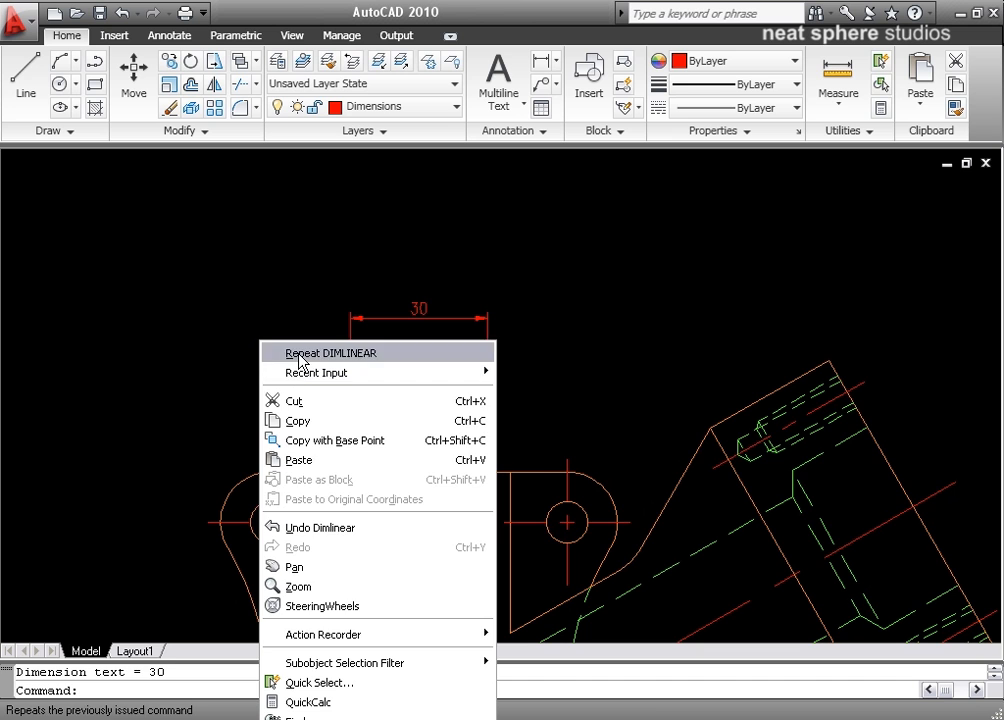
click(269, 355)
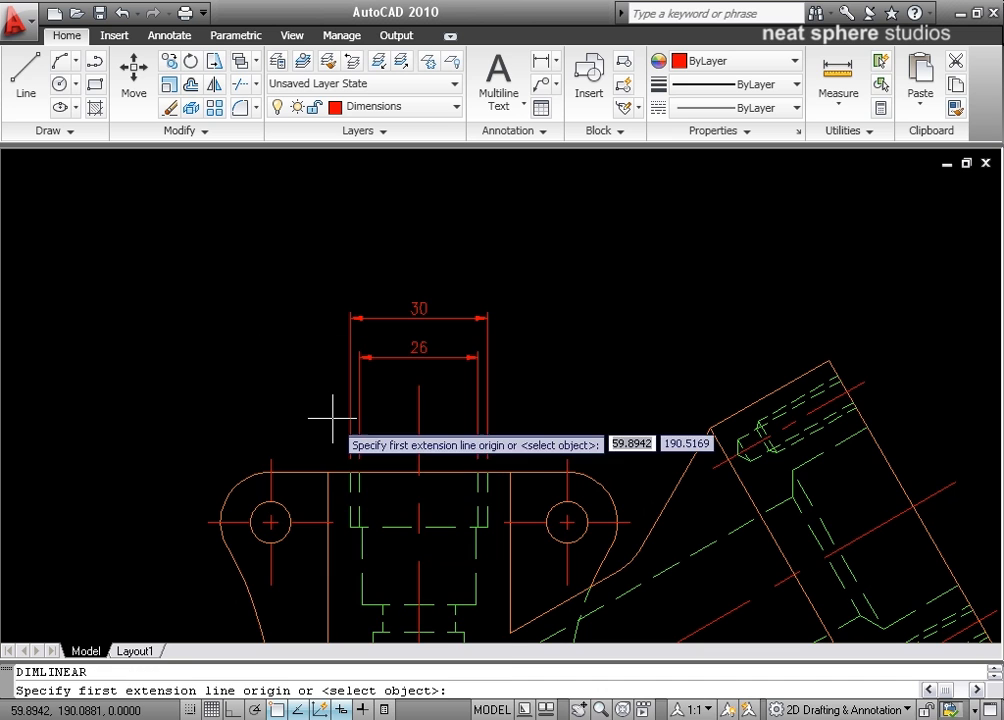
click(327, 471)
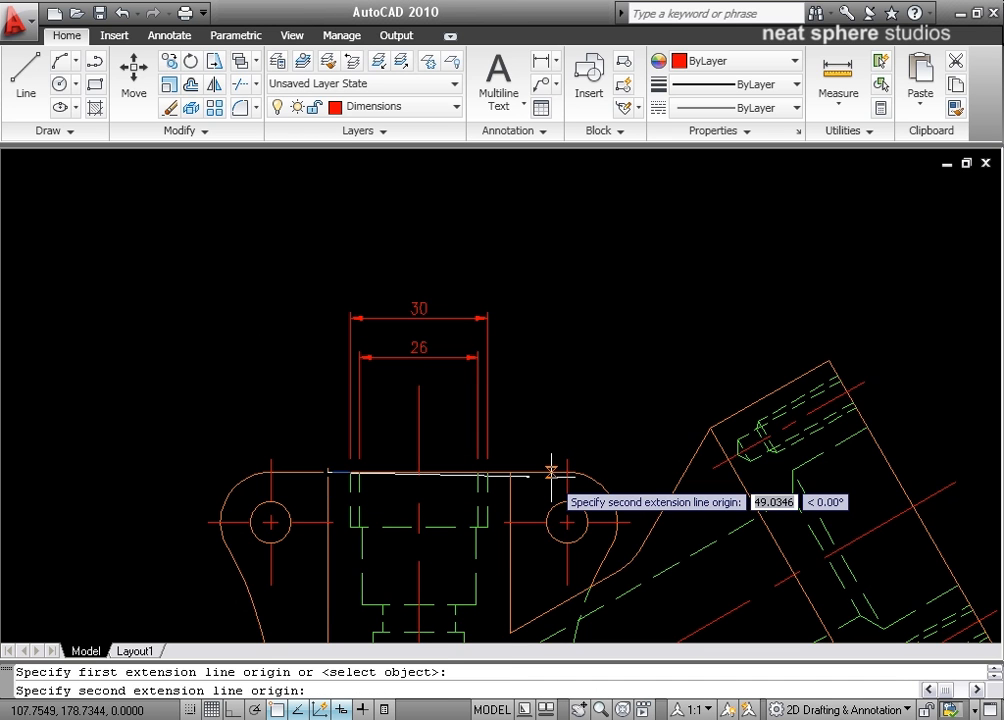
click(511, 470)
click(432, 279)
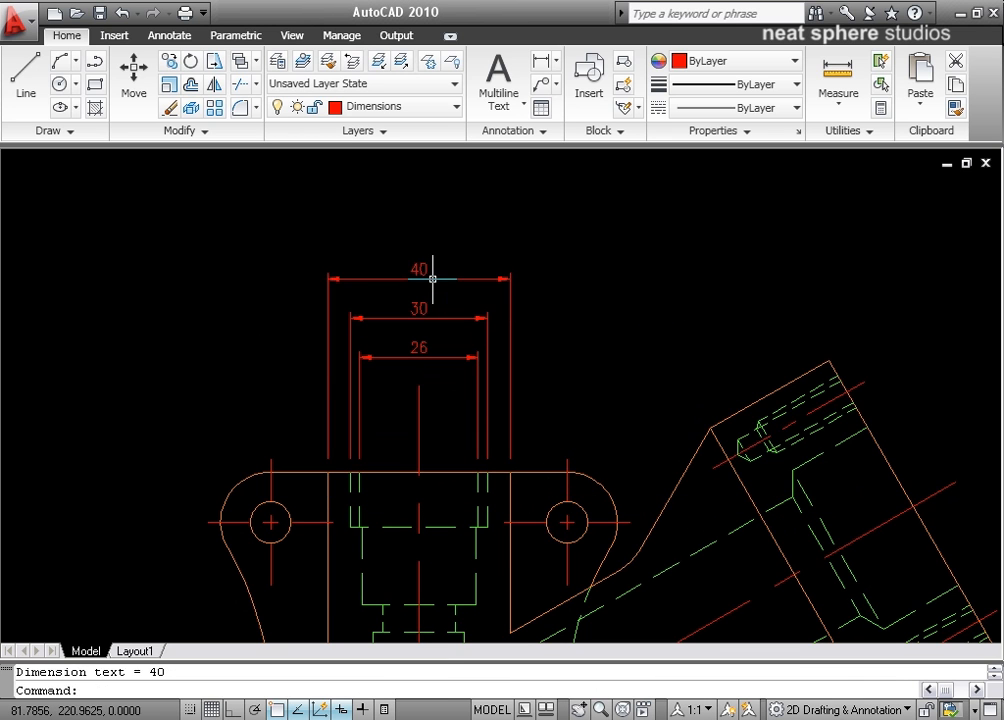
Add a linear dimension between the centre lines of the two upper mounting holes, above the other stacked dimensions
right_click(273, 293)
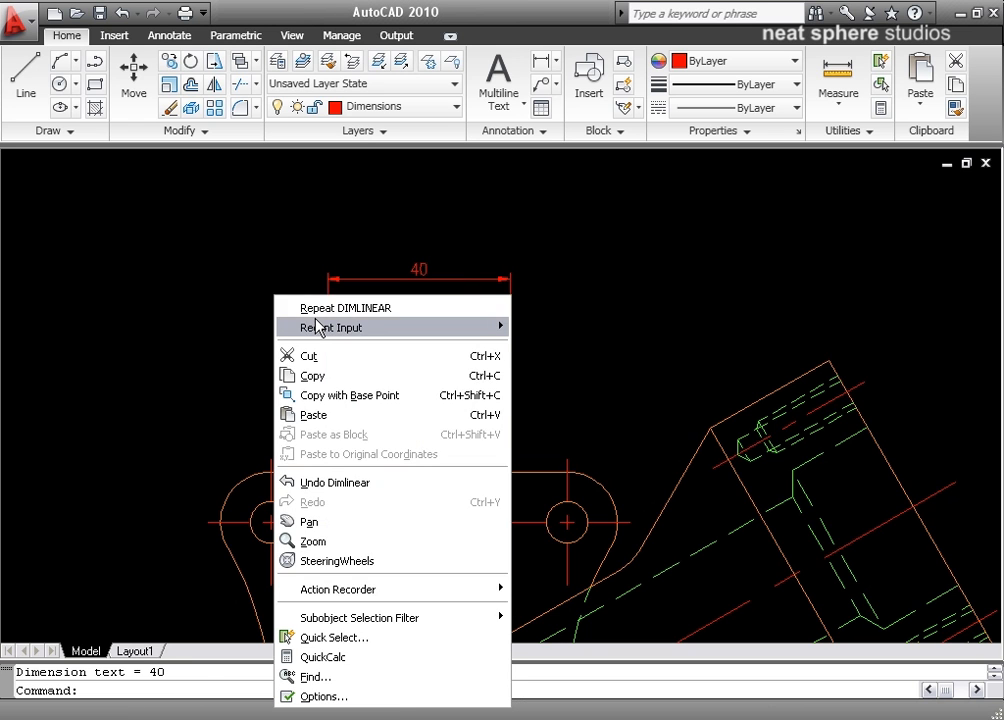
click(314, 307)
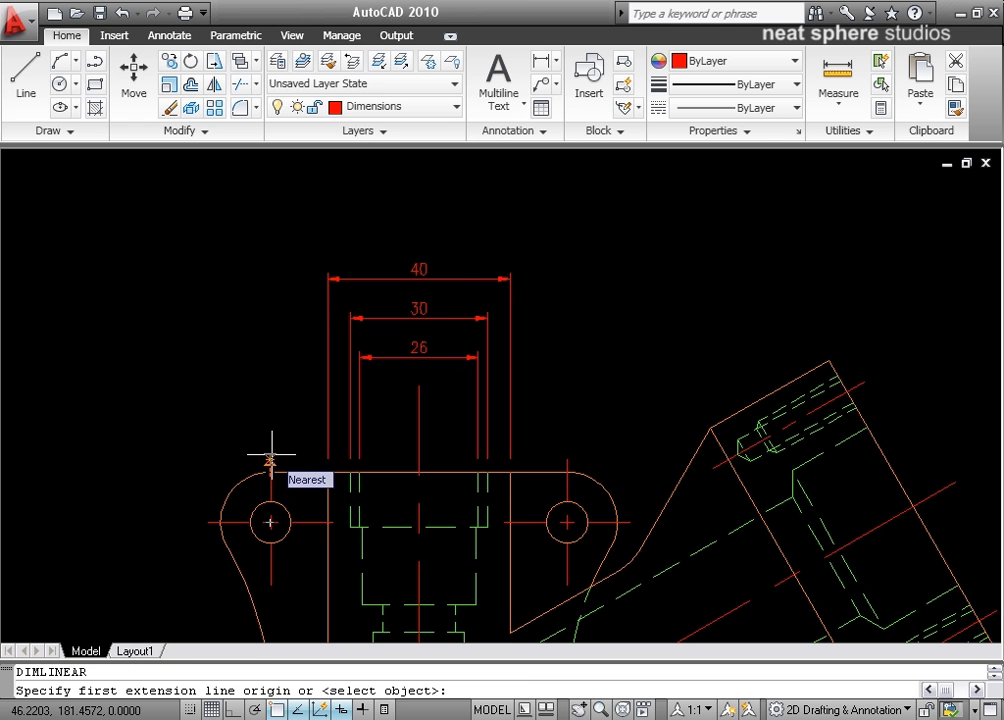
click(271, 458)
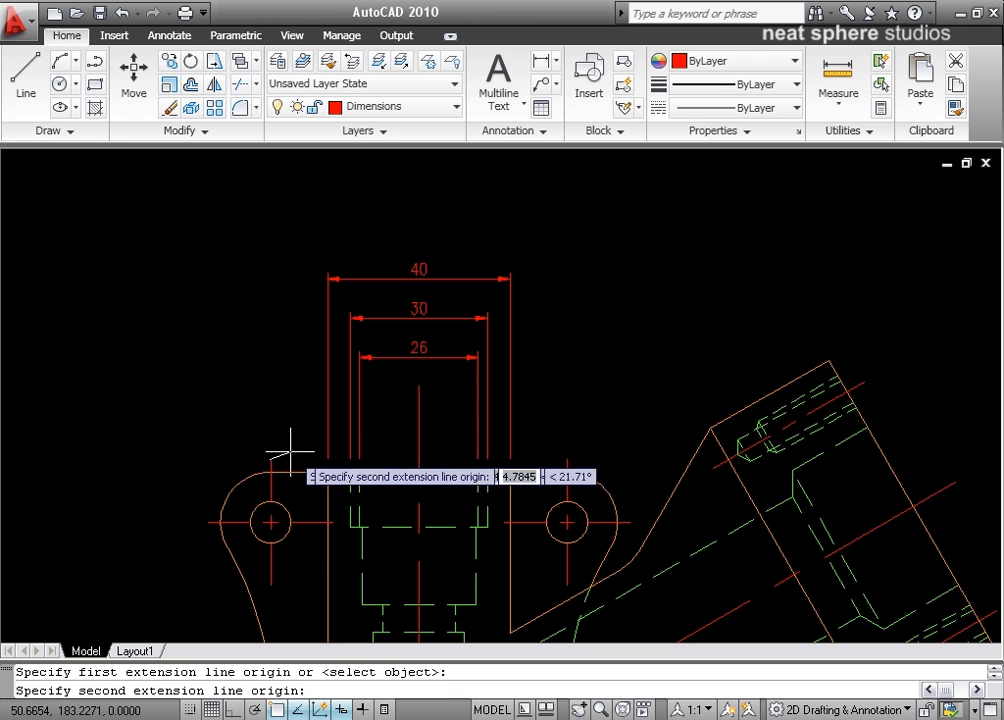
click(567, 459)
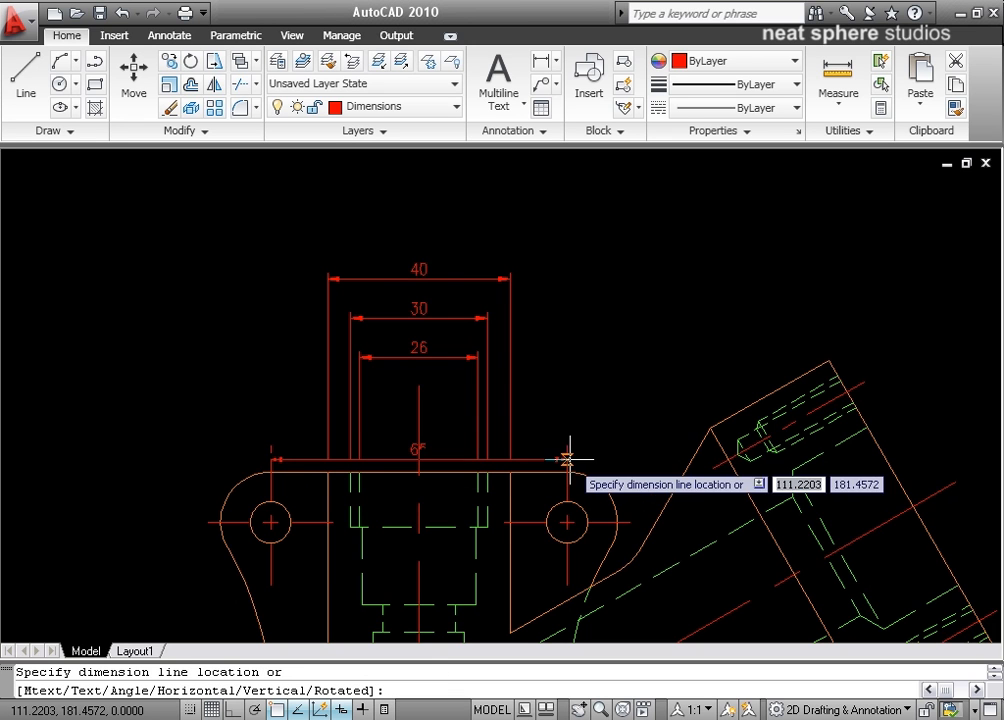
click(424, 212)
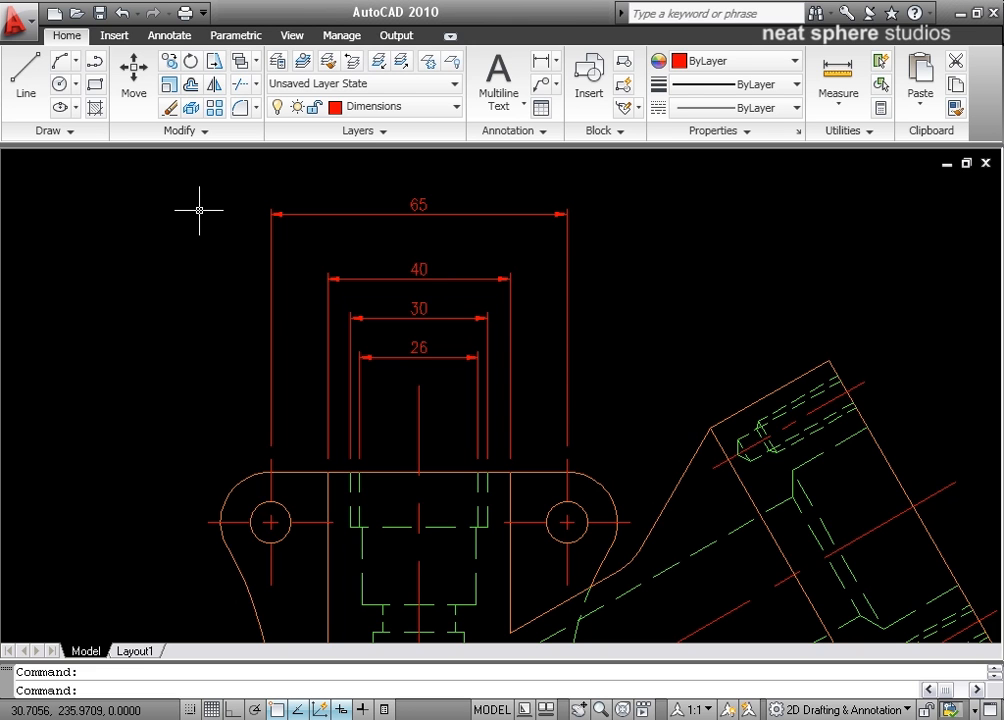
Space the four stacked linear dimensions evenly with the Auto option, using the outermost hole-spacing dimension as the base
click(169, 35)
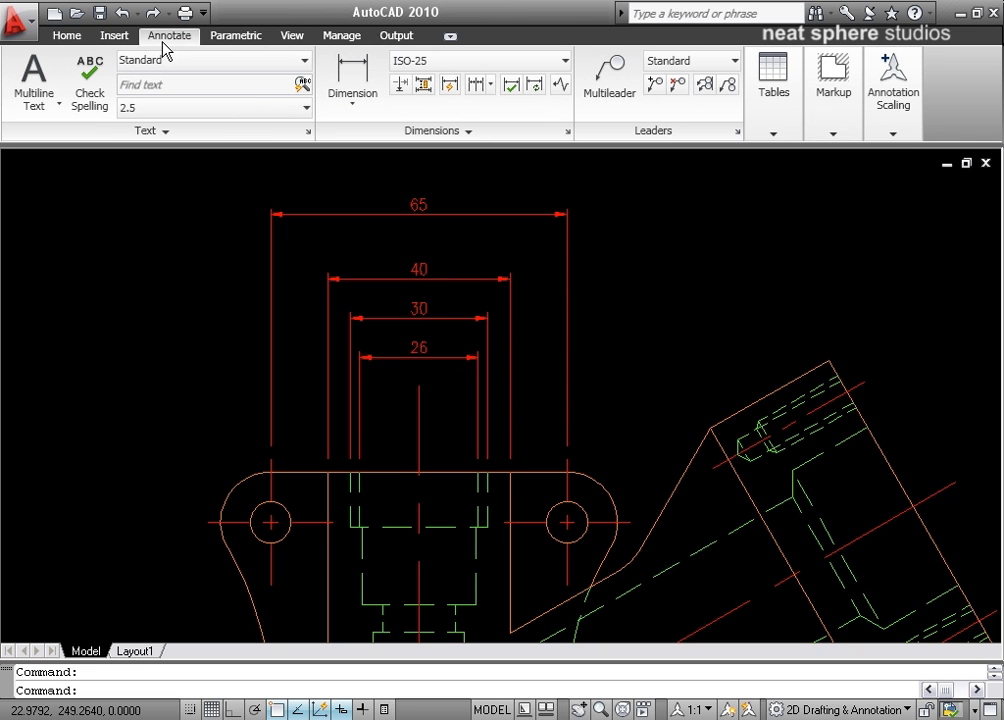
click(424, 88)
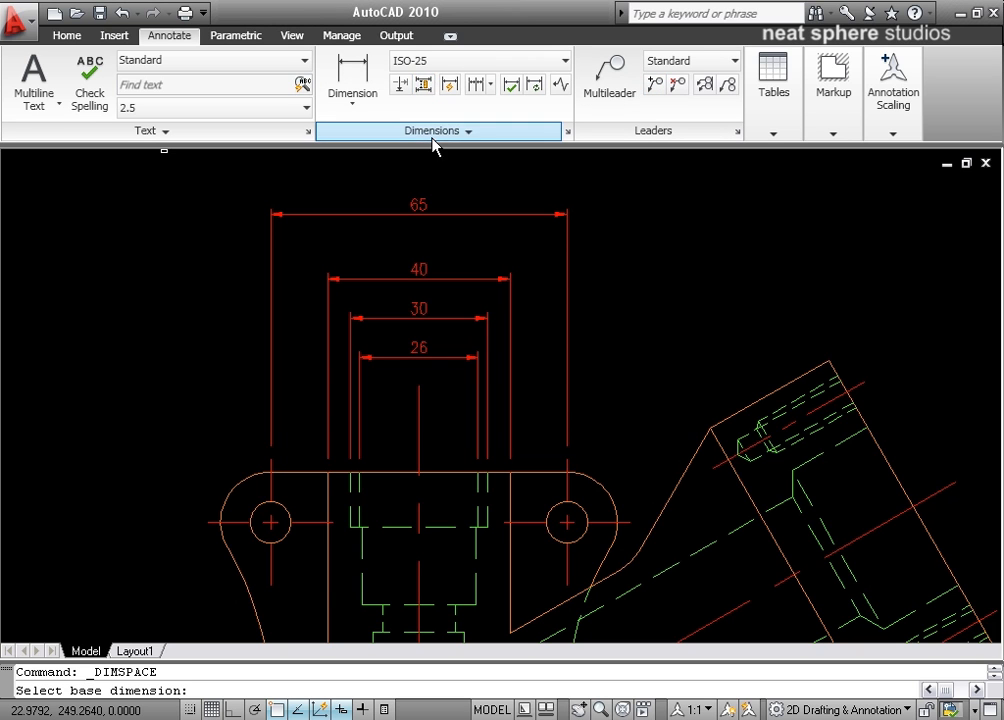
click(420, 210)
click(419, 268)
click(419, 312)
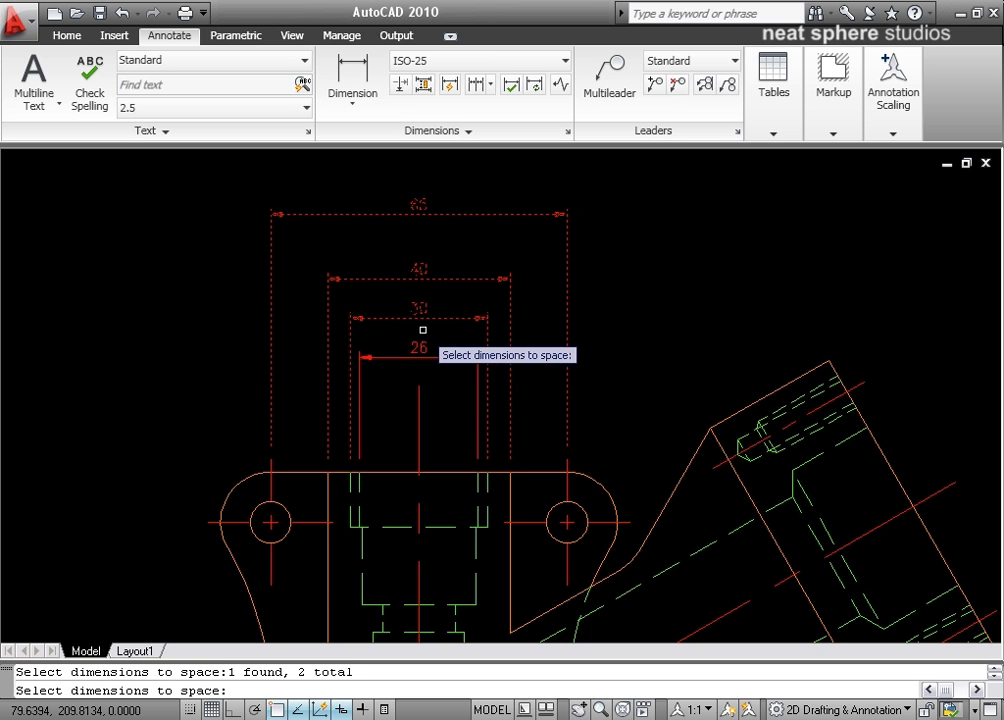
click(421, 346)
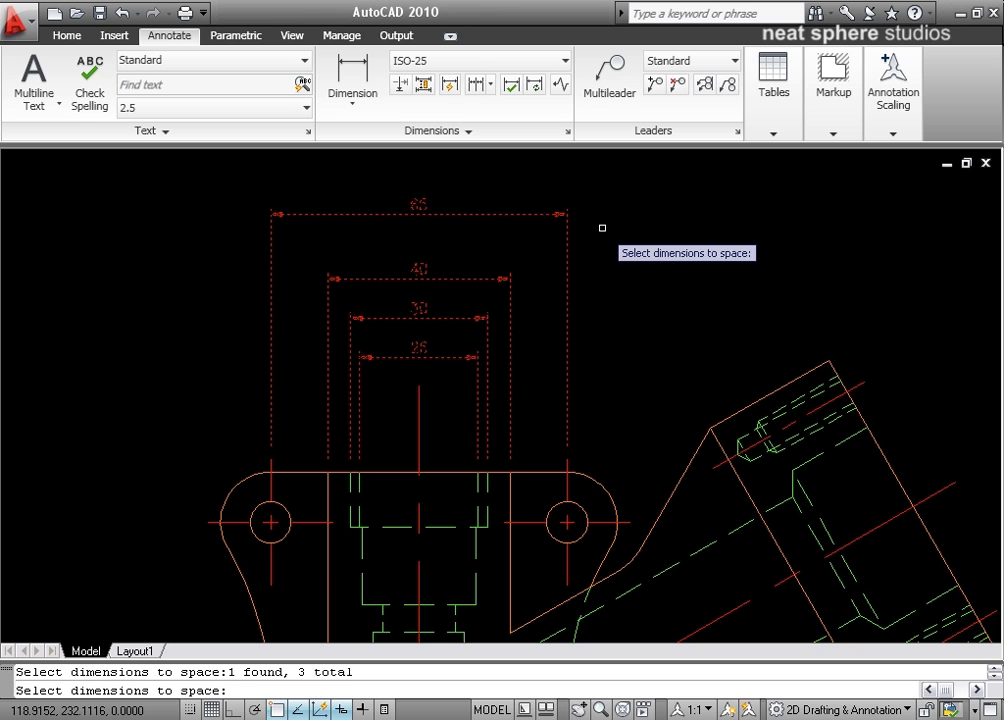
key(Return)
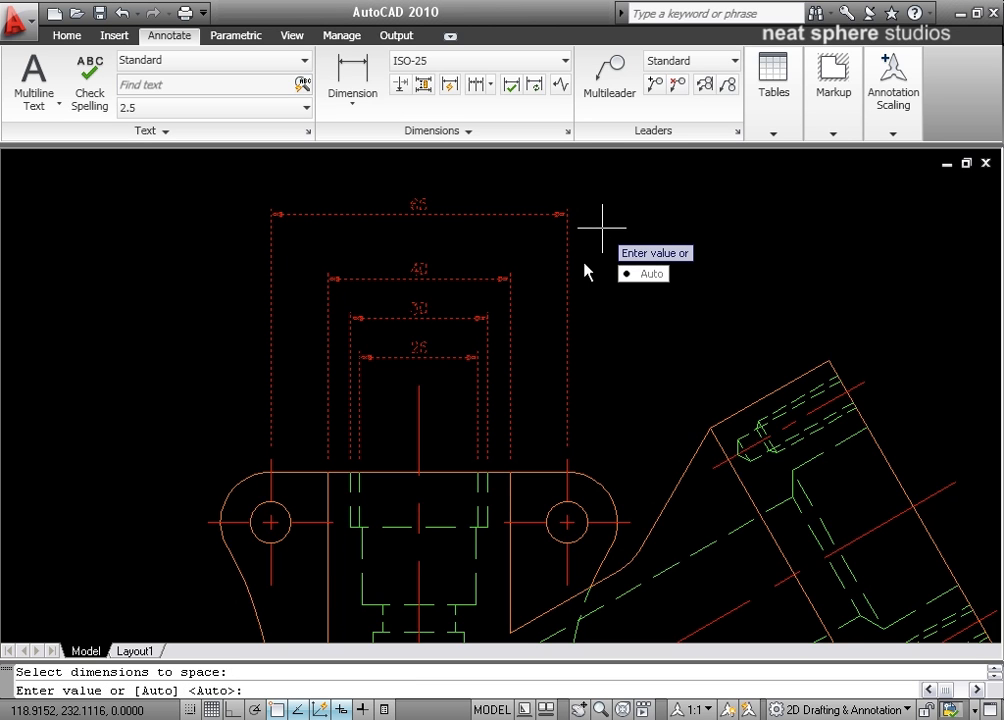
key(Return)
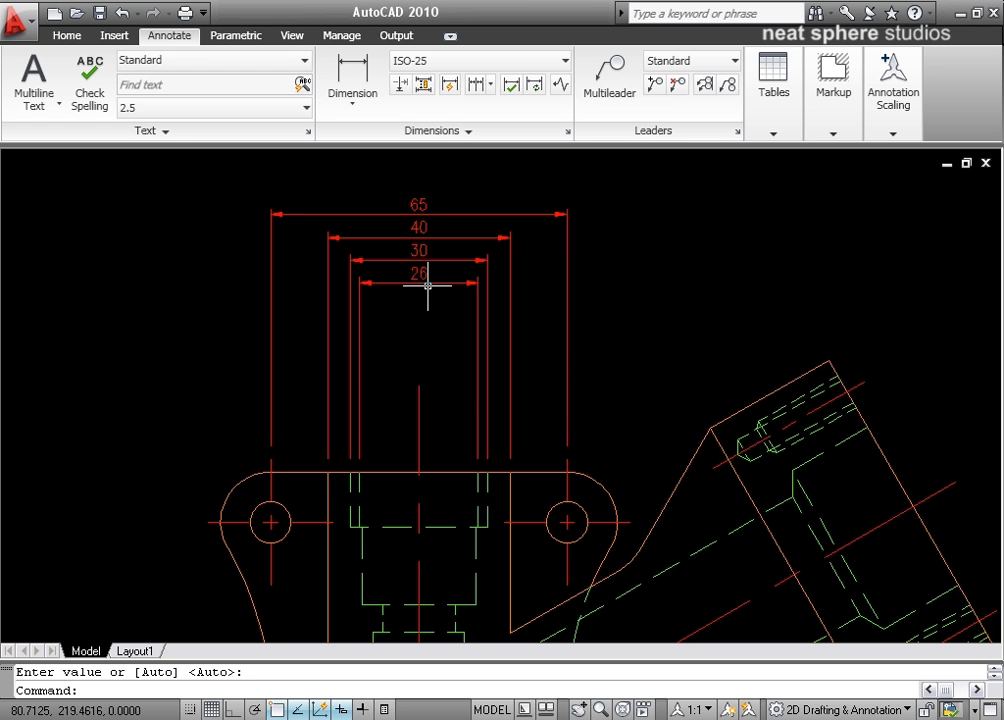
click(67, 35)
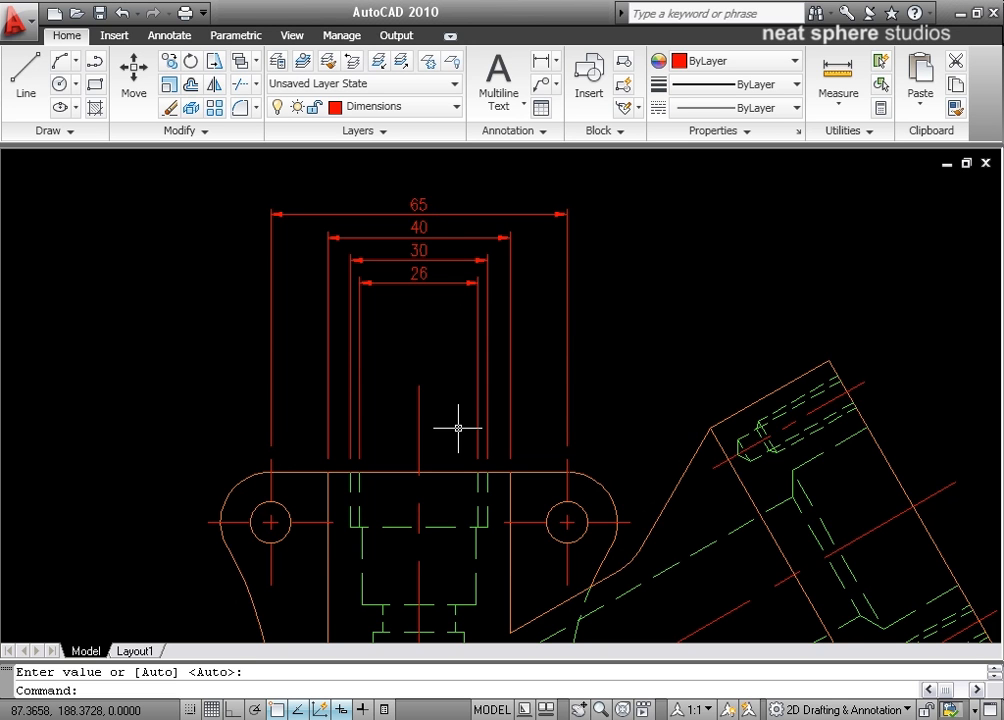
click(171, 40)
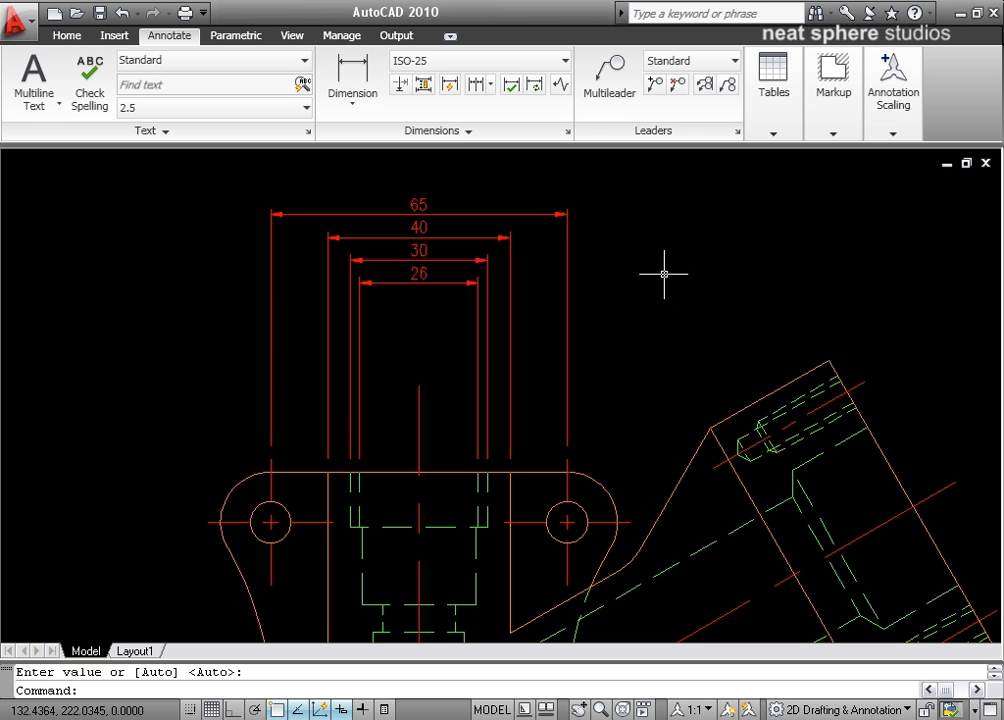
Add an aligned dimension along the outer face of the angled flange, with the dimension line placed outside the part
mouse_move(688, 427)
middle_down()
mouse_move(349, 287)
mouse_move(317, 313)
middle_up()
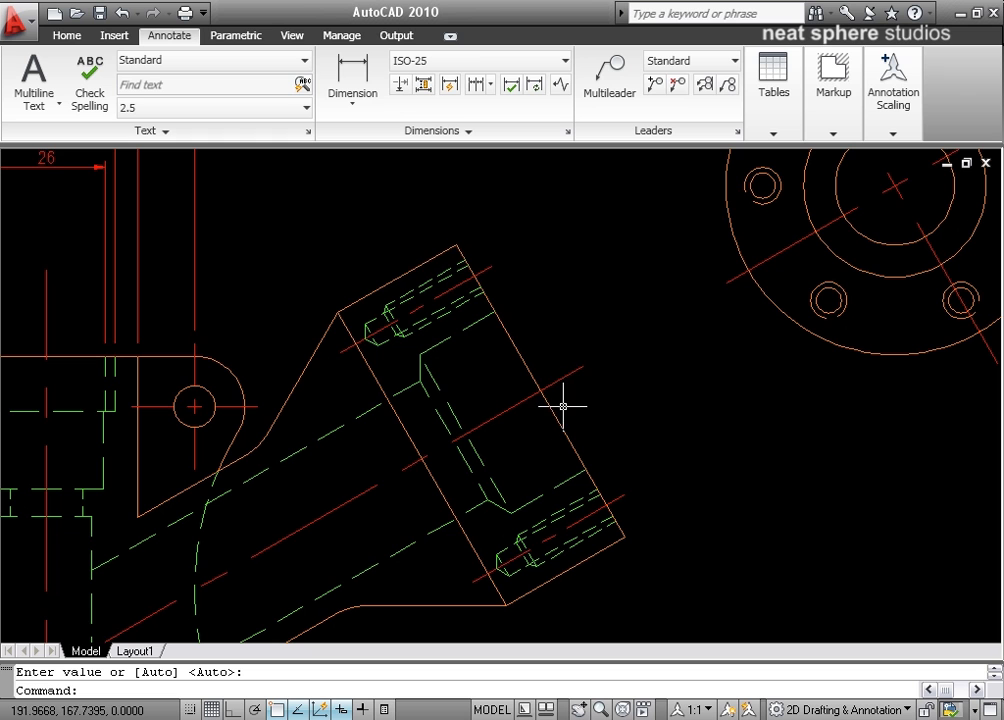
click(64, 36)
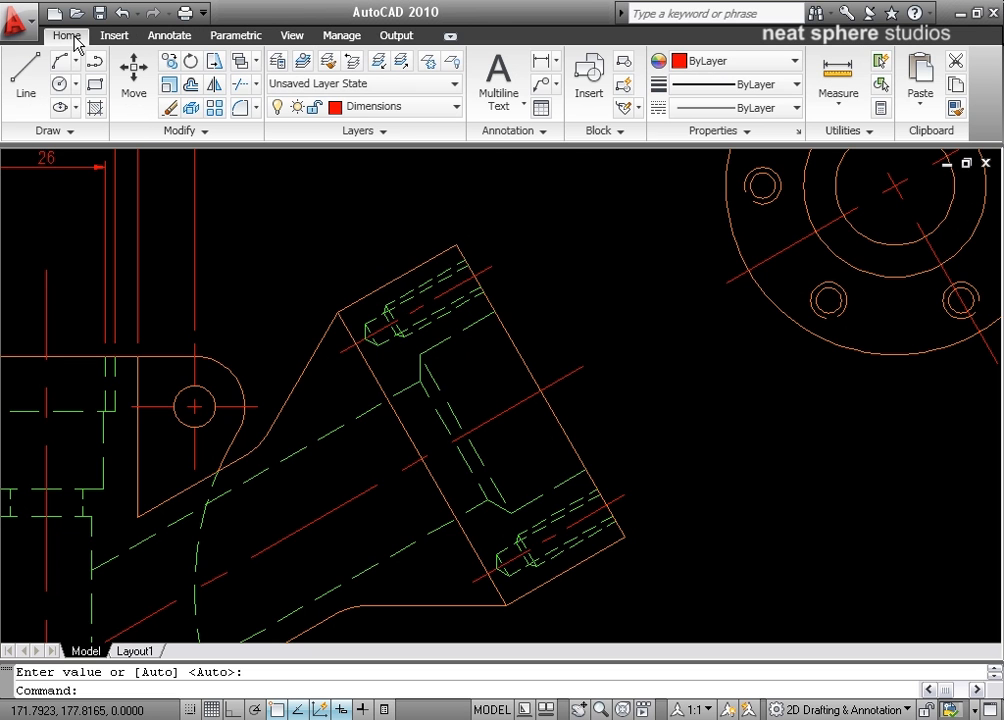
click(559, 61)
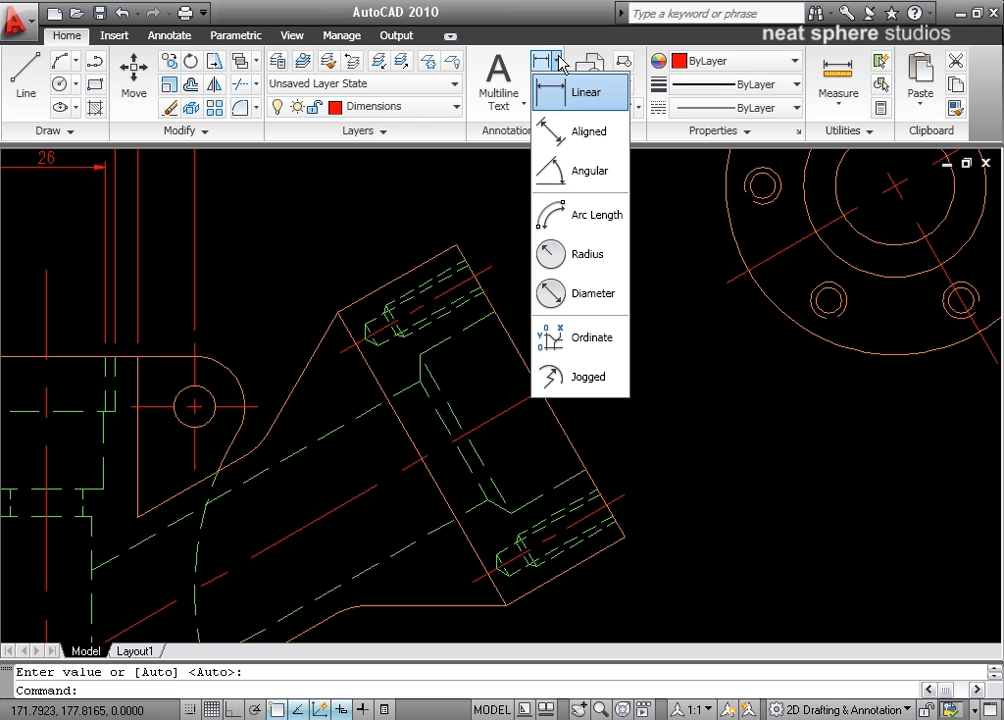
click(587, 135)
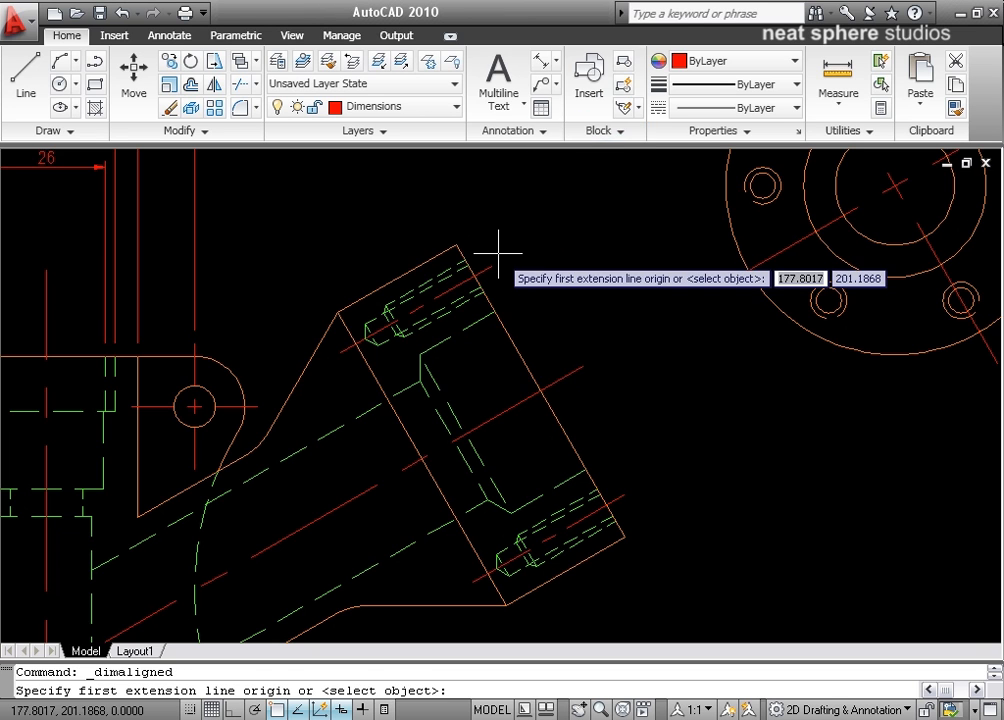
click(456, 244)
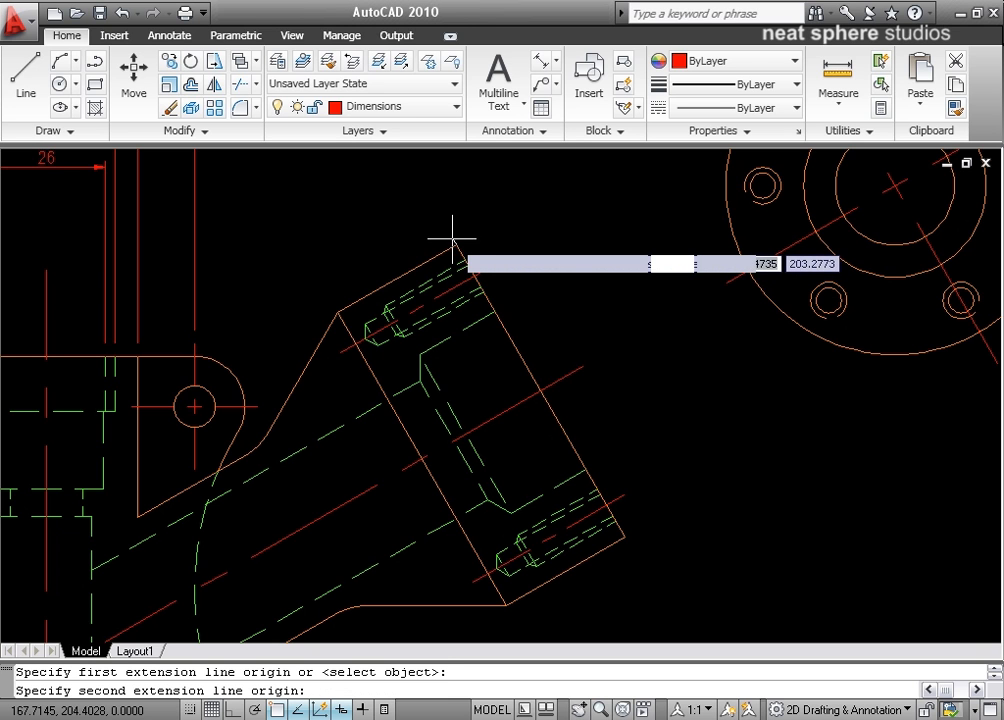
click(624, 536)
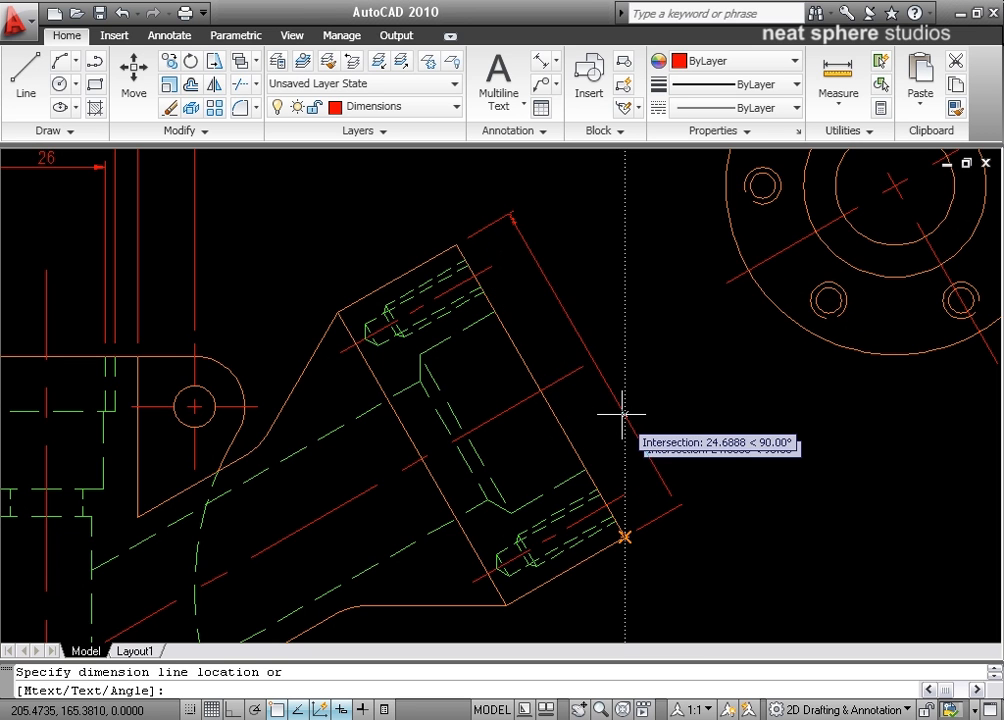
click(611, 345)
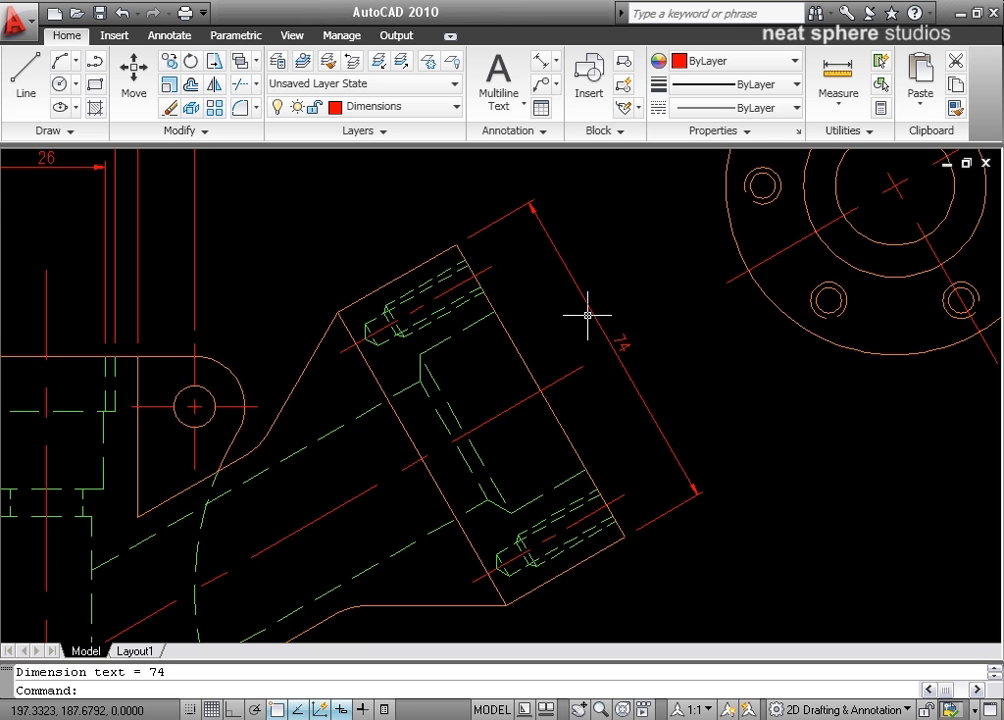
Add a radius dimension to the rounded corner around the lower-right mounting hole, with its text outside the part
scroll(605, 380, down, 2)
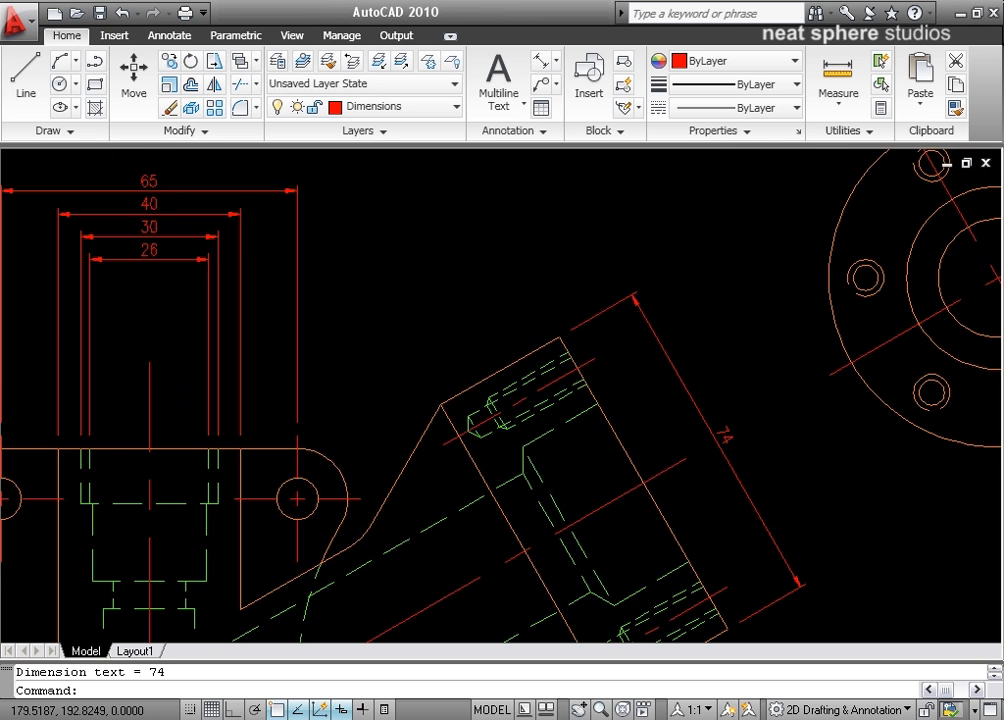
scroll(610, 381, up, 2)
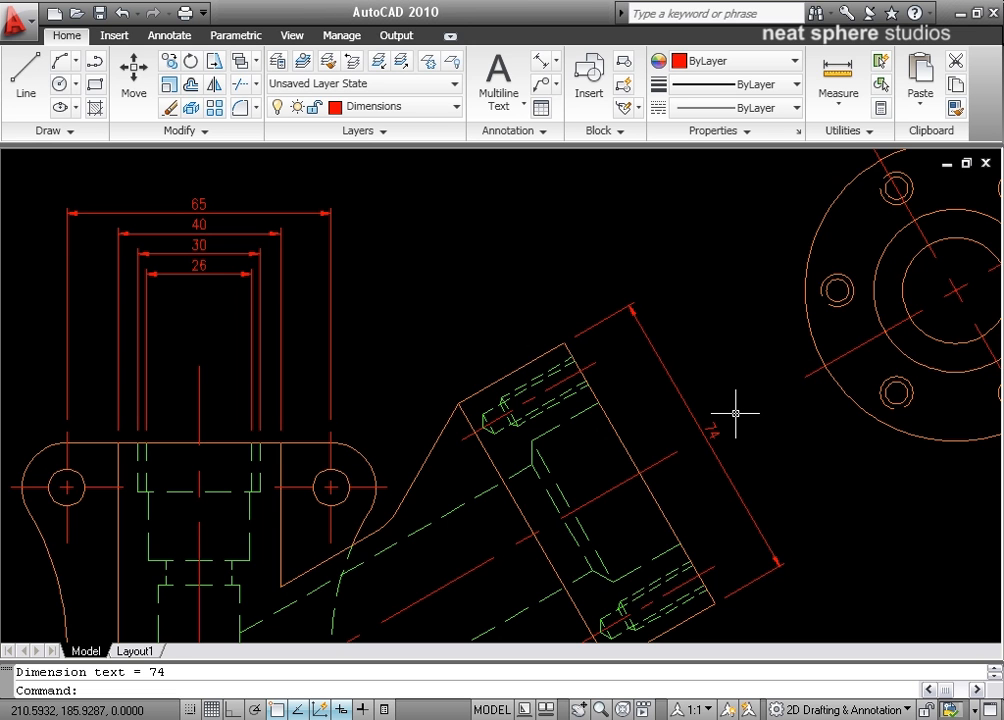
middle_drag(478, 589, 533, 224)
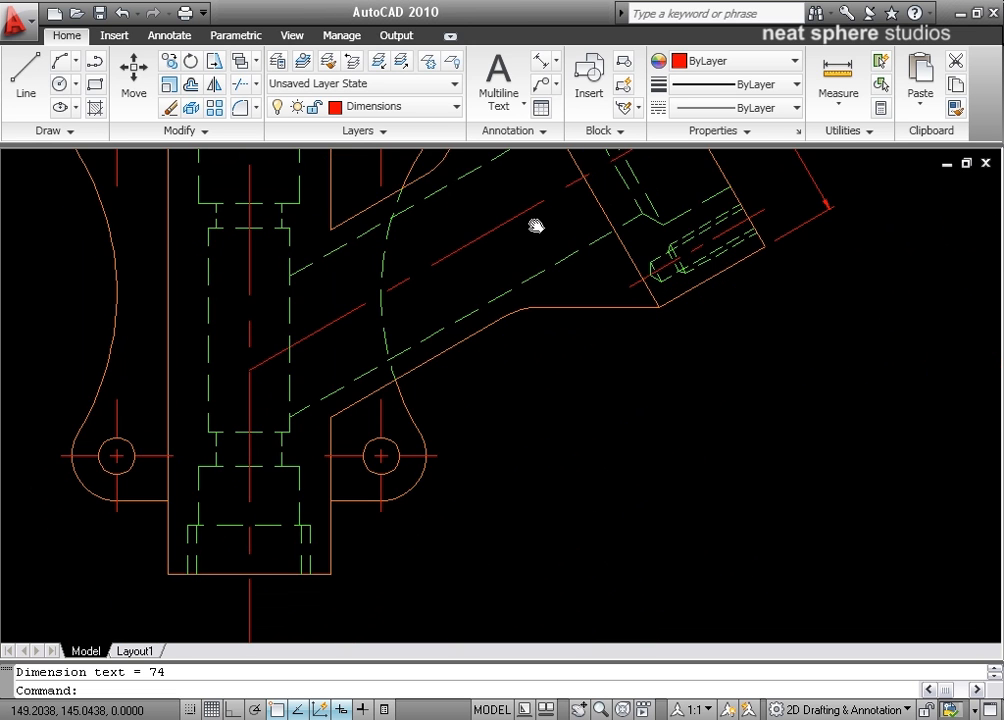
click(558, 65)
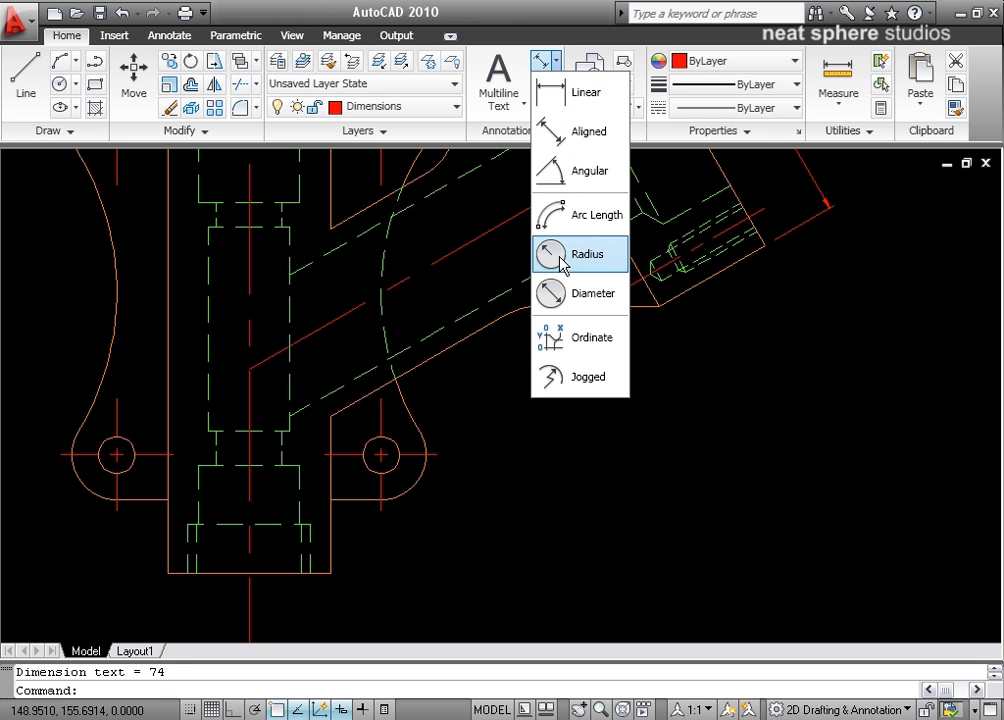
click(562, 258)
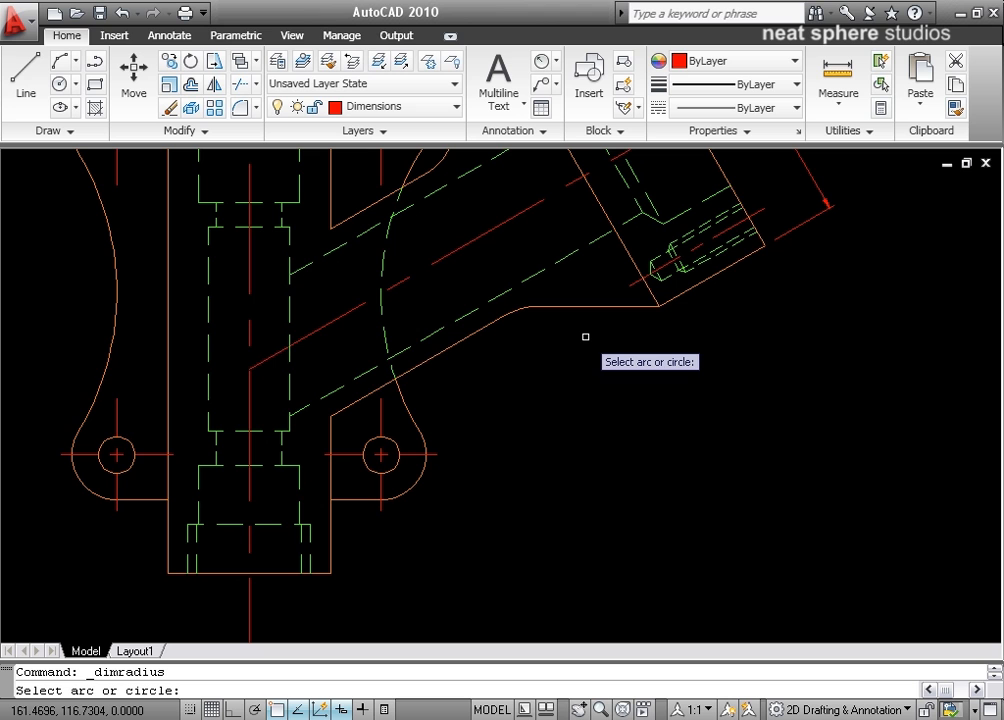
click(418, 482)
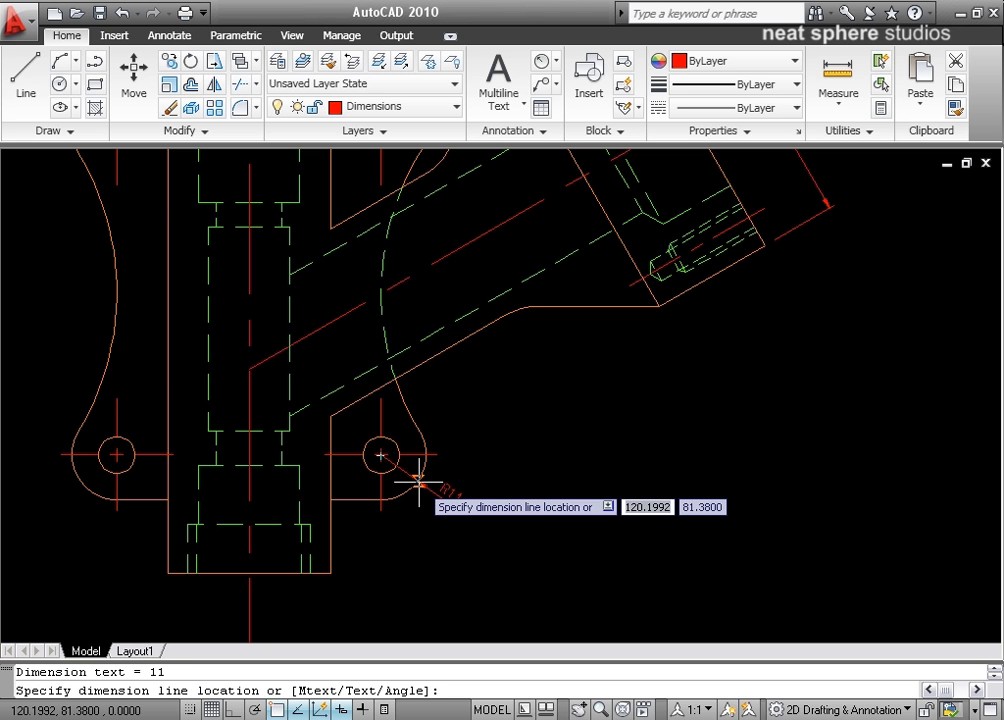
click(500, 517)
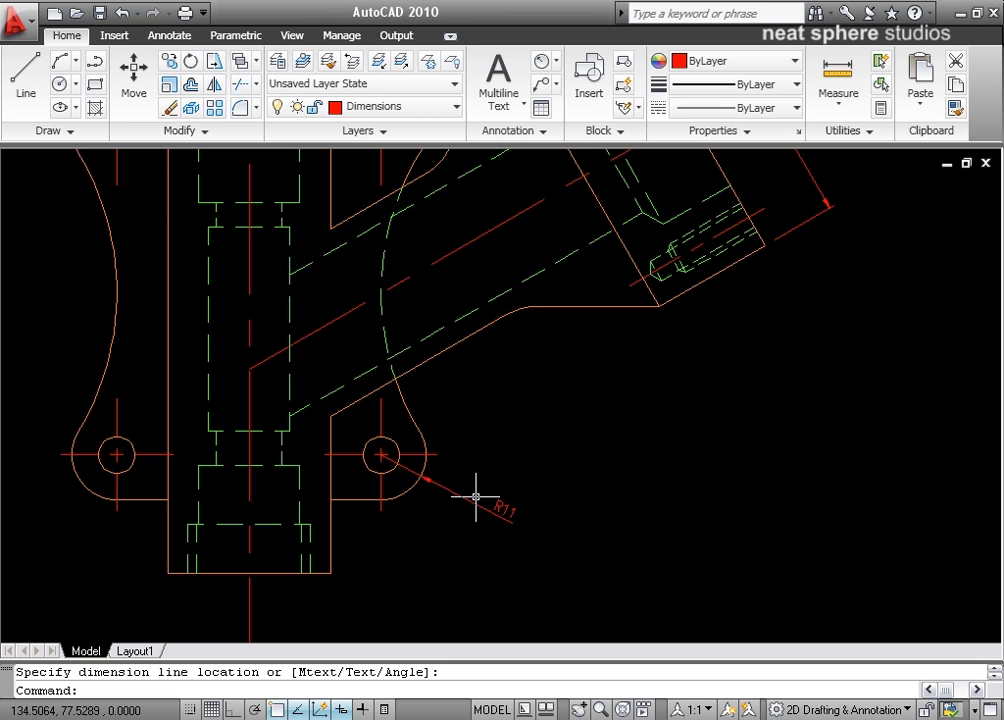
Add a jogged radius dimension to the large side arc above the lower-right mounting hole, with its text close to the arc
click(557, 62)
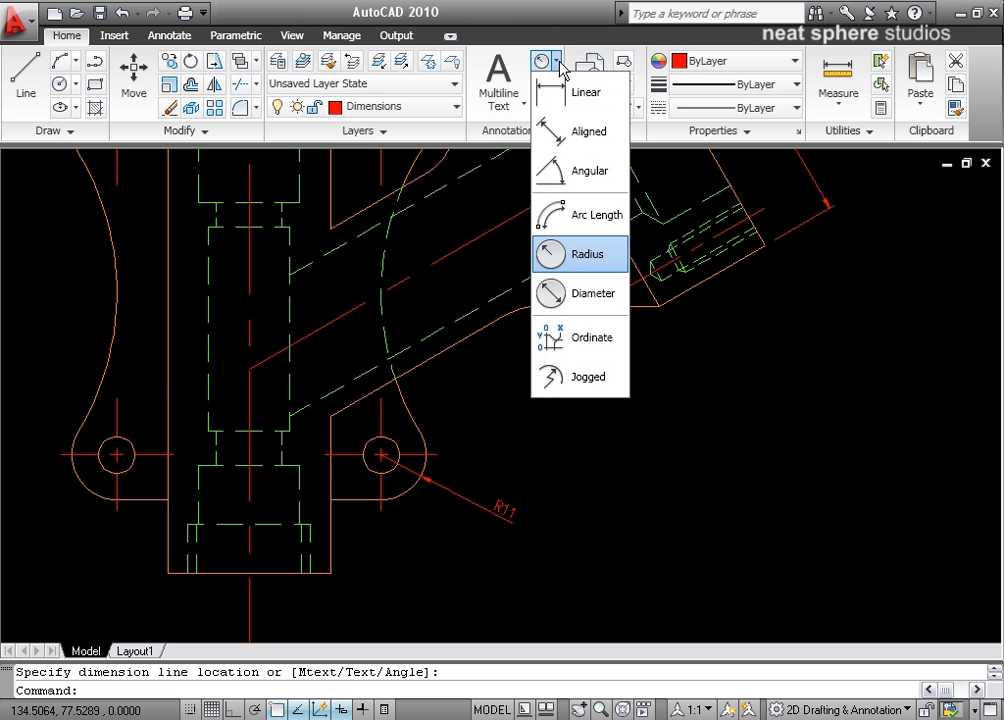
click(590, 386)
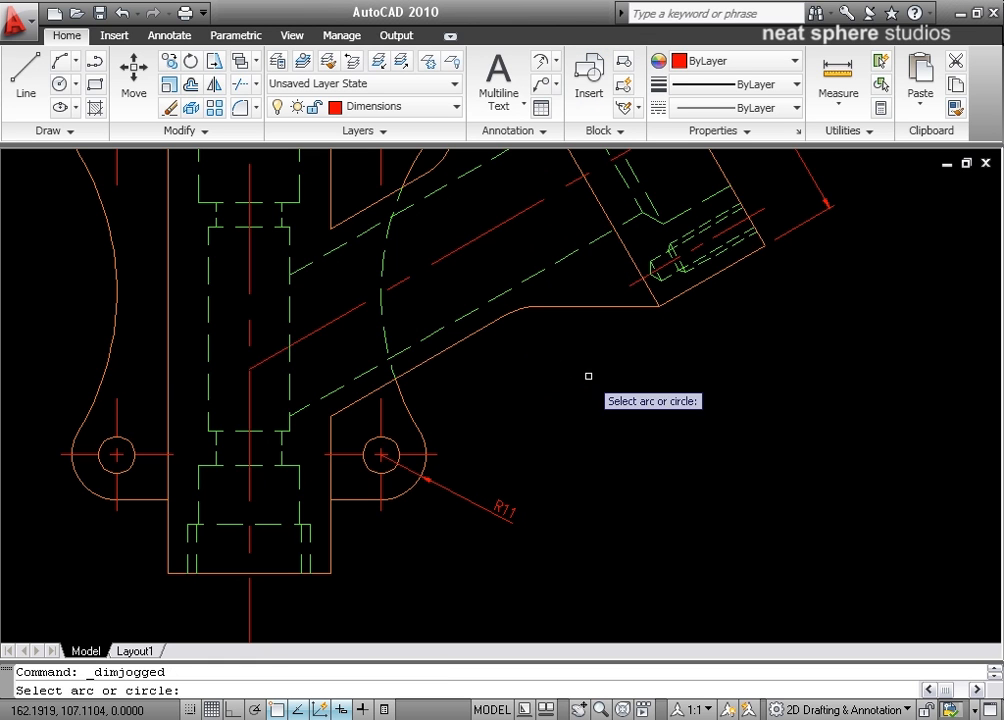
click(401, 398)
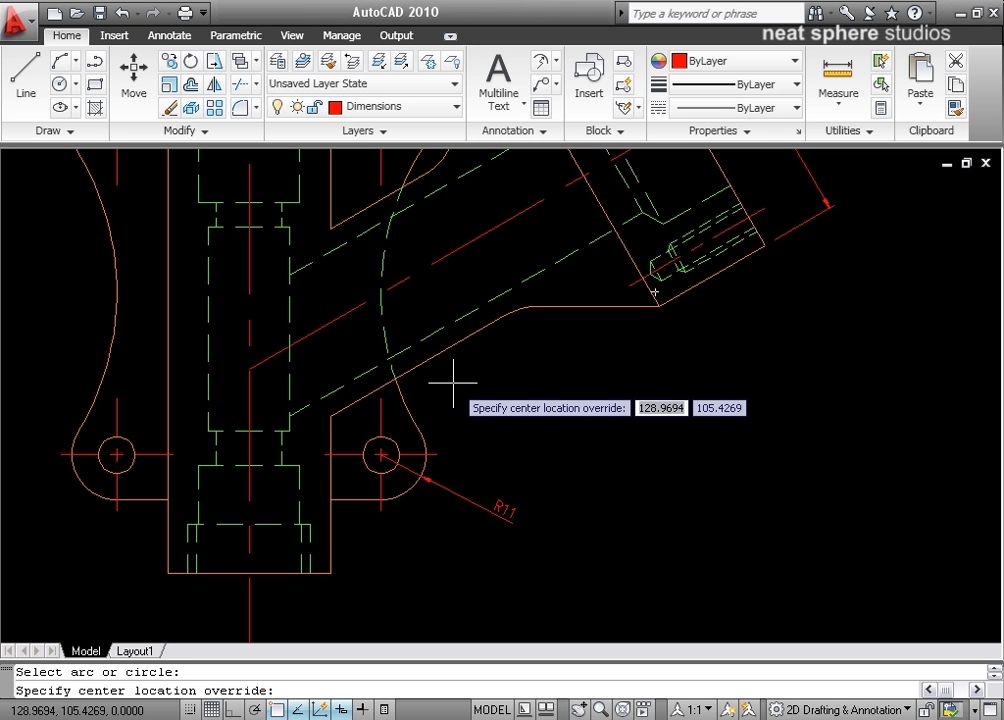
click(505, 393)
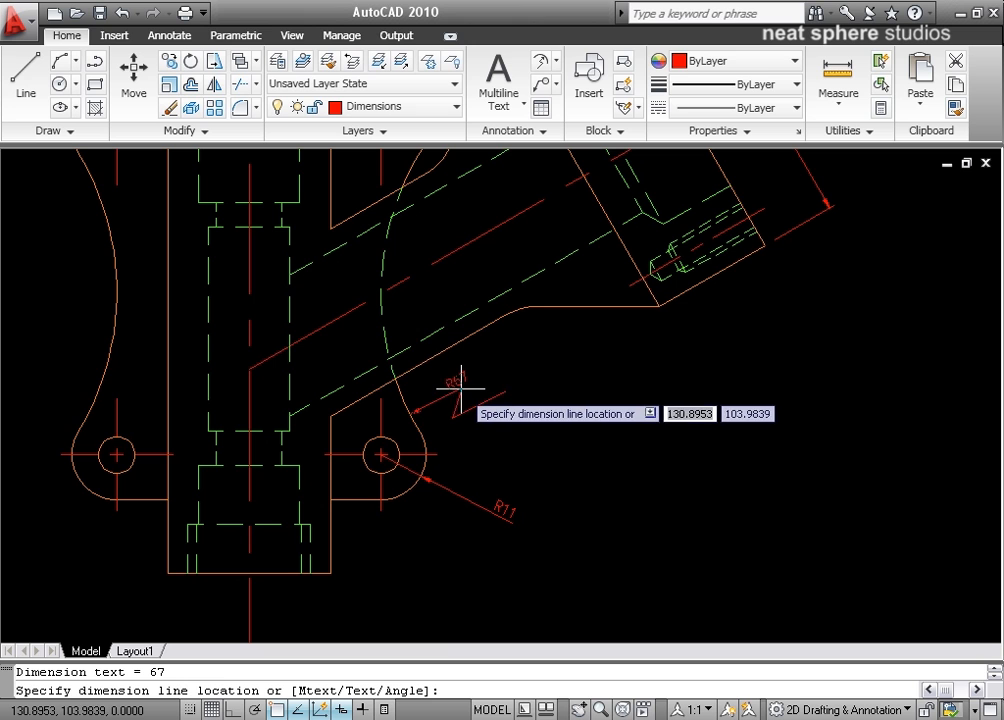
click(439, 392)
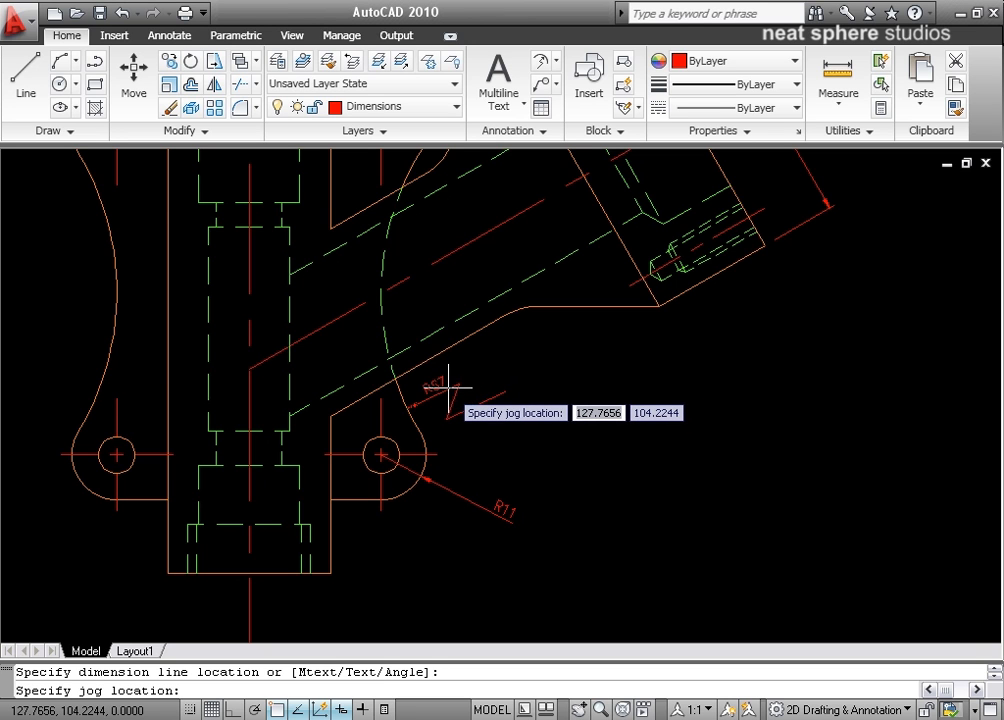
click(455, 383)
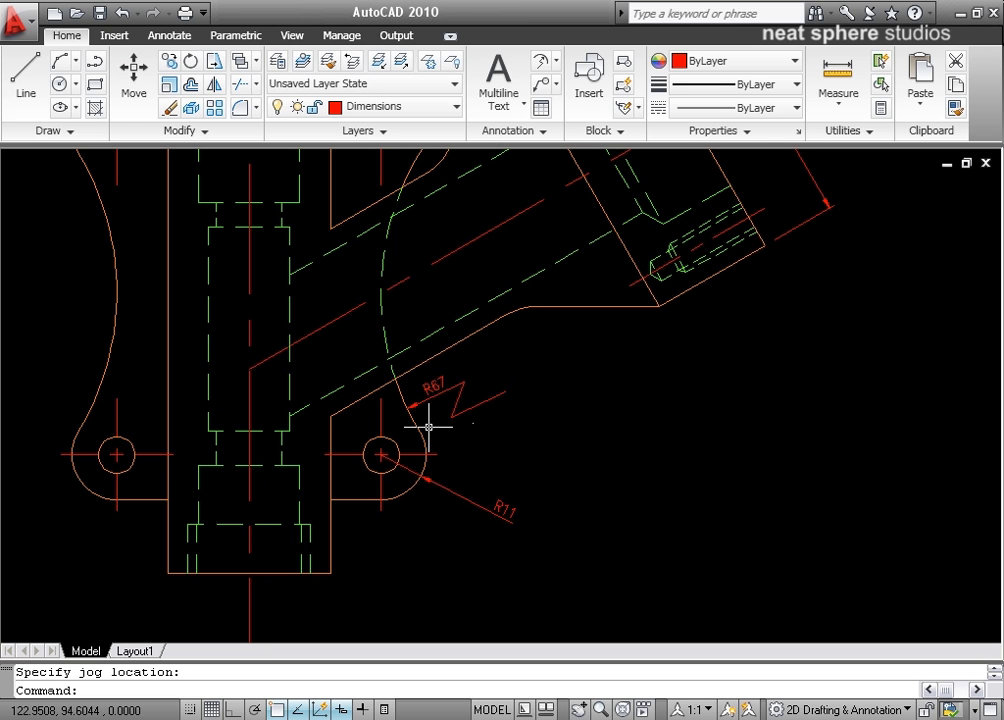
Erase the jogged radius dimension from the large side arc
mouse_move(426, 419)
middle_down()
mouse_move(531, 426)
mouse_move(449, 566)
mouse_move(345, 533)
mouse_move(264, 663)
mouse_move(520, 432)
mouse_move(512, 479)
middle_up()
click(520, 445)
key(Delete)
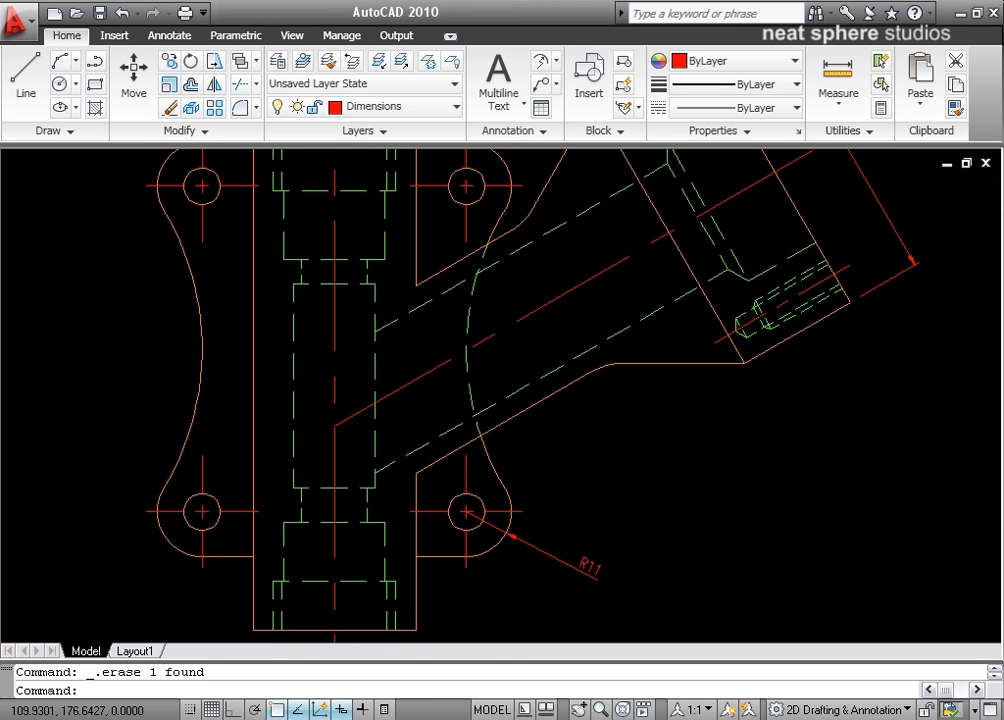
Dimension the short visible arc above the lower-right mounting hole with a jogged radius, setting its centre override and text farther out below the angled arm
click(557, 63)
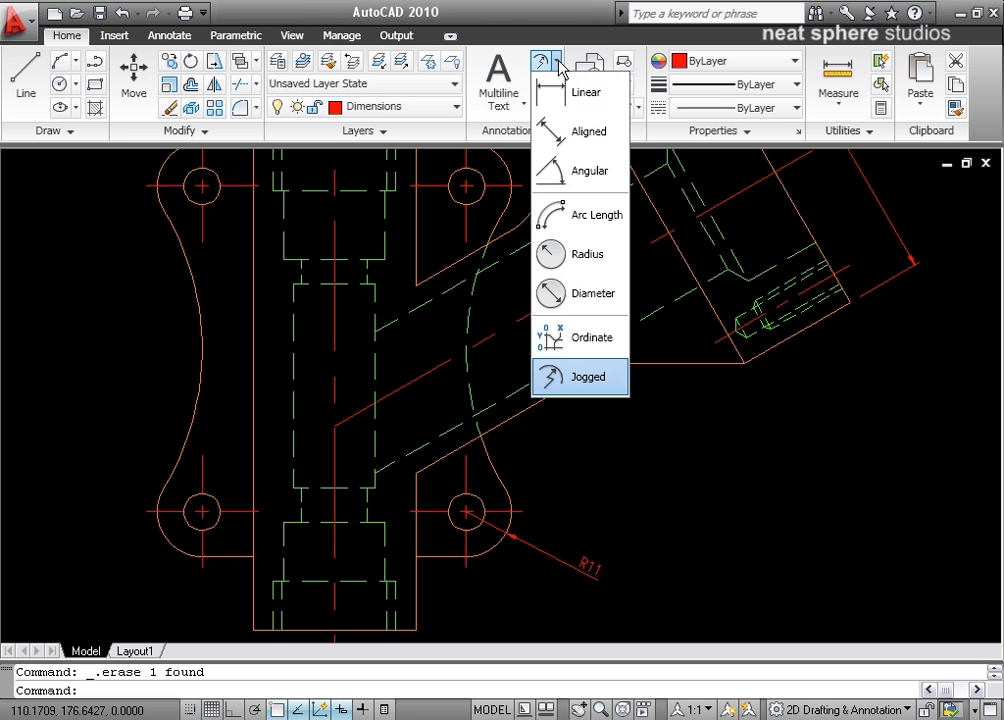
click(550, 379)
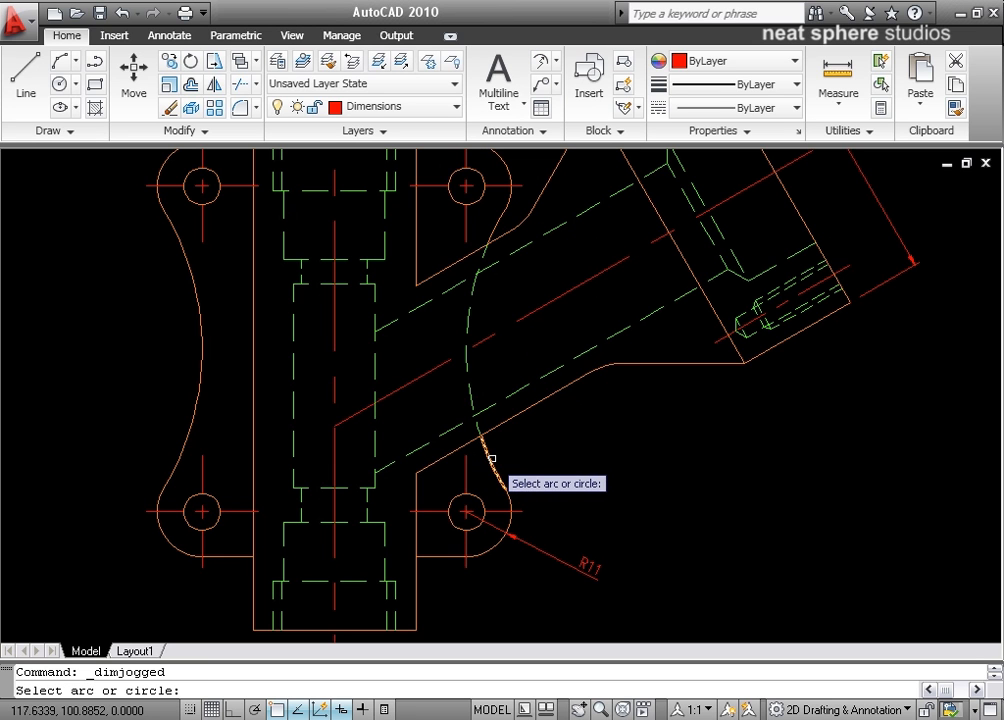
click(489, 456)
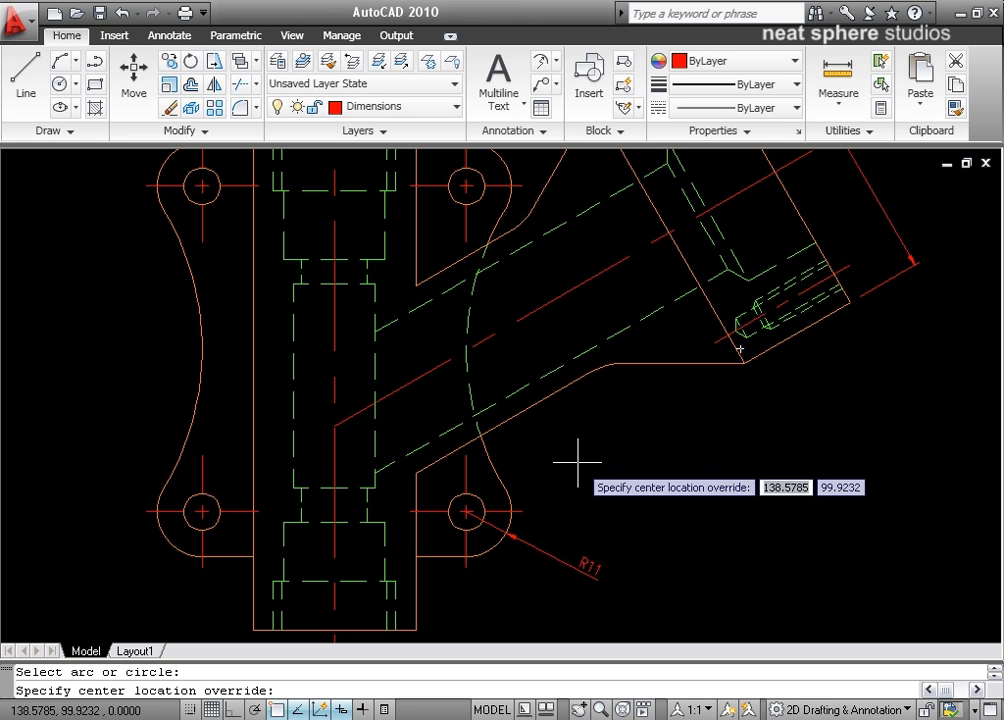
click(648, 454)
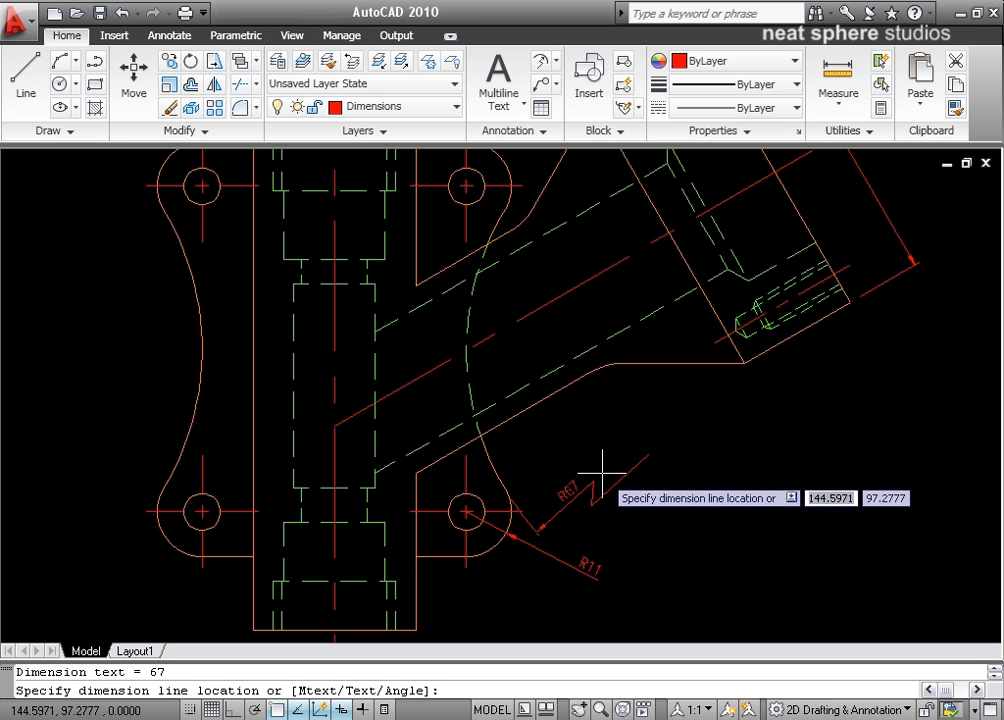
click(558, 442)
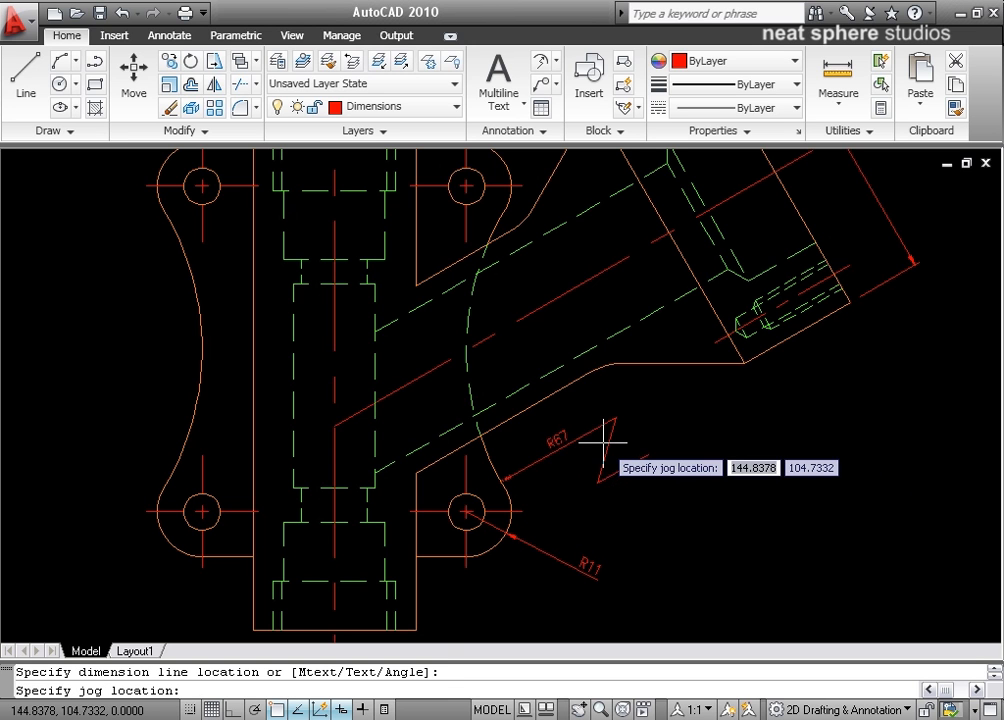
click(551, 456)
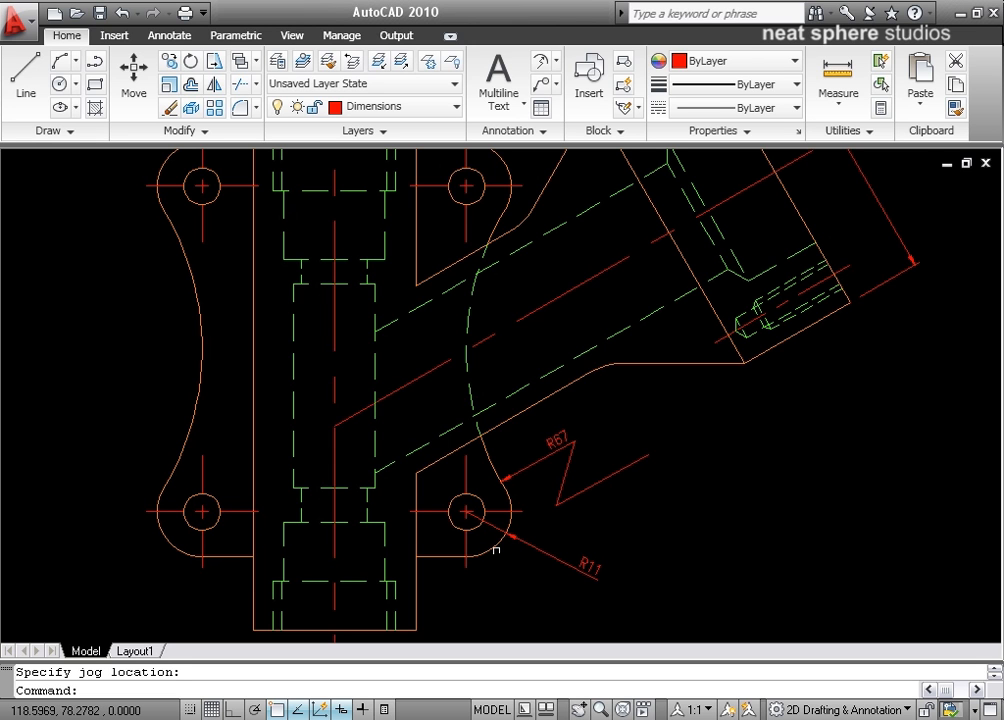
Add a diameter dimension to the lower-left mounting hole, with its text outside the bracket, up and to the left
middle_drag(251, 551, 515, 482)
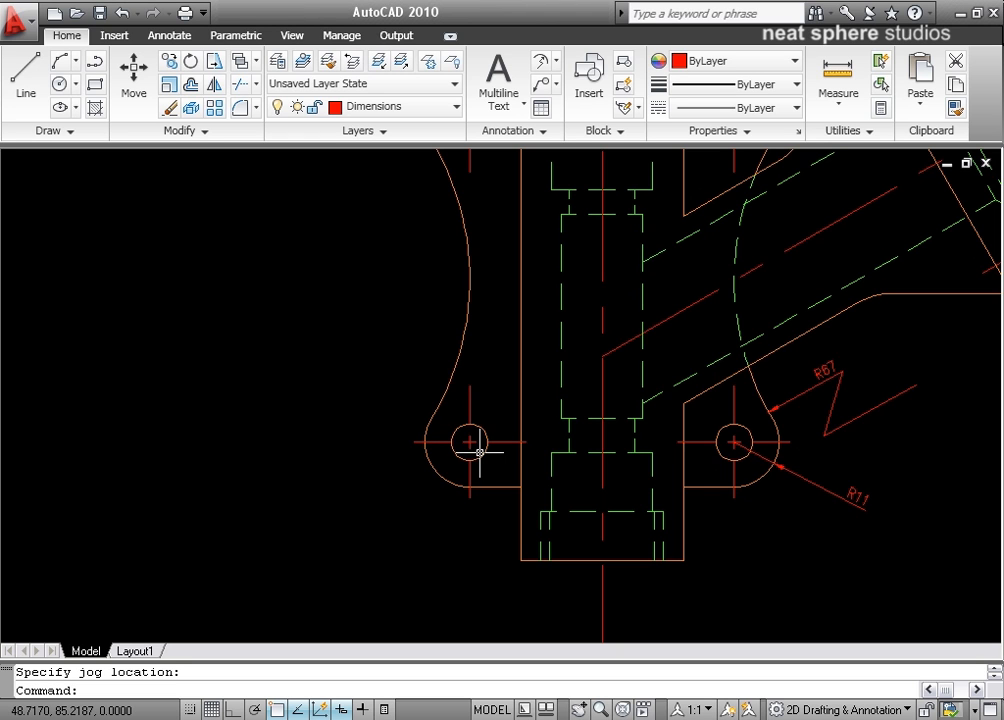
click(556, 62)
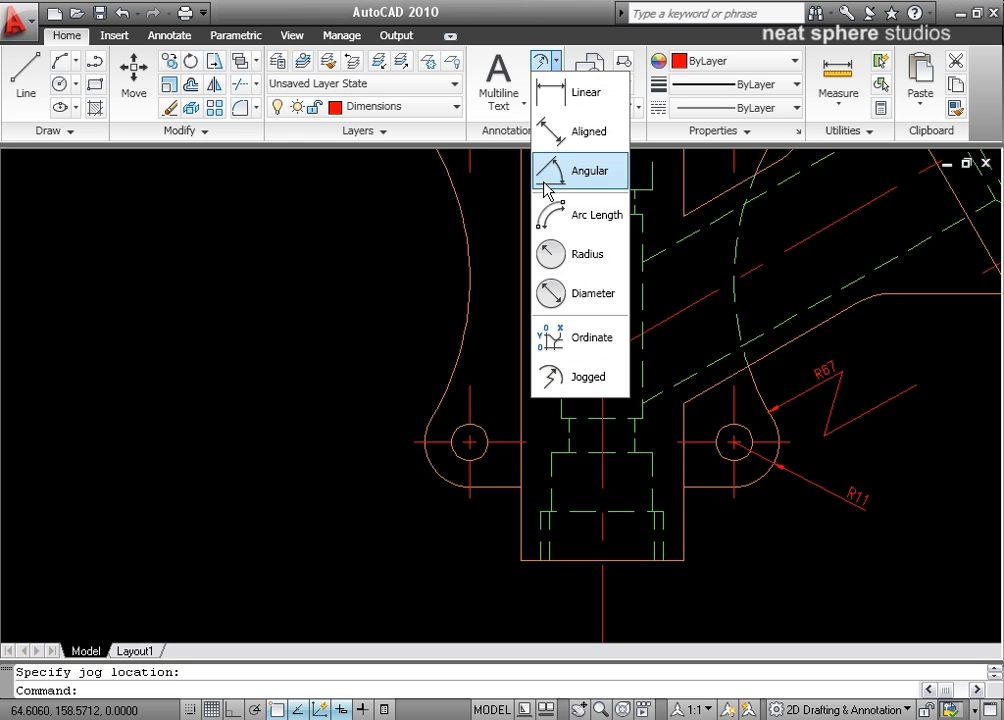
click(557, 293)
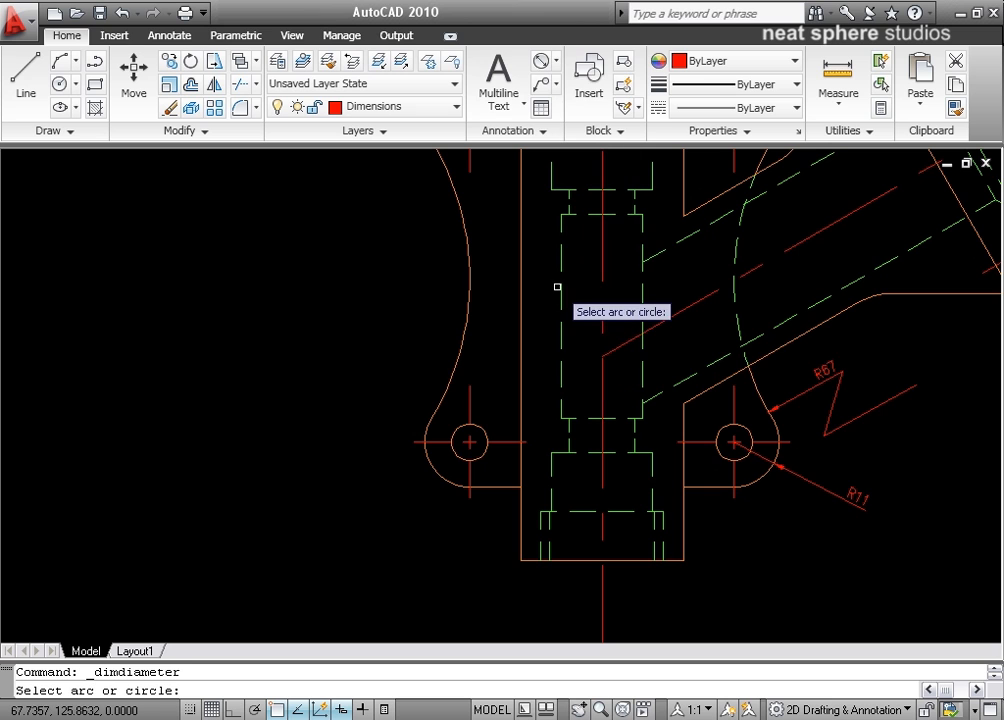
click(481, 431)
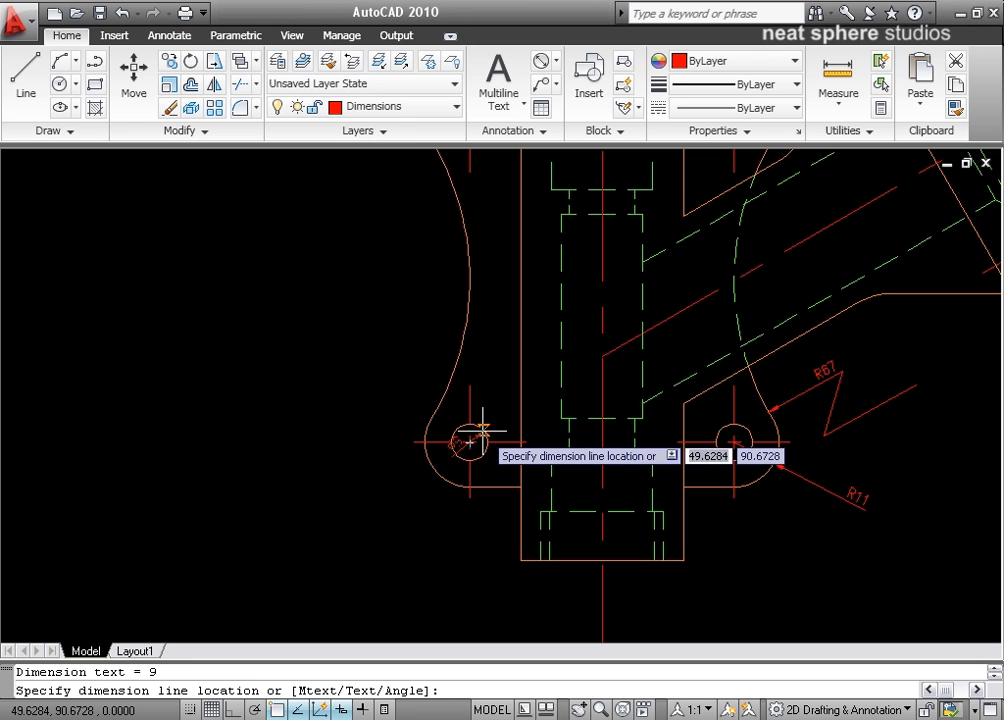
click(354, 405)
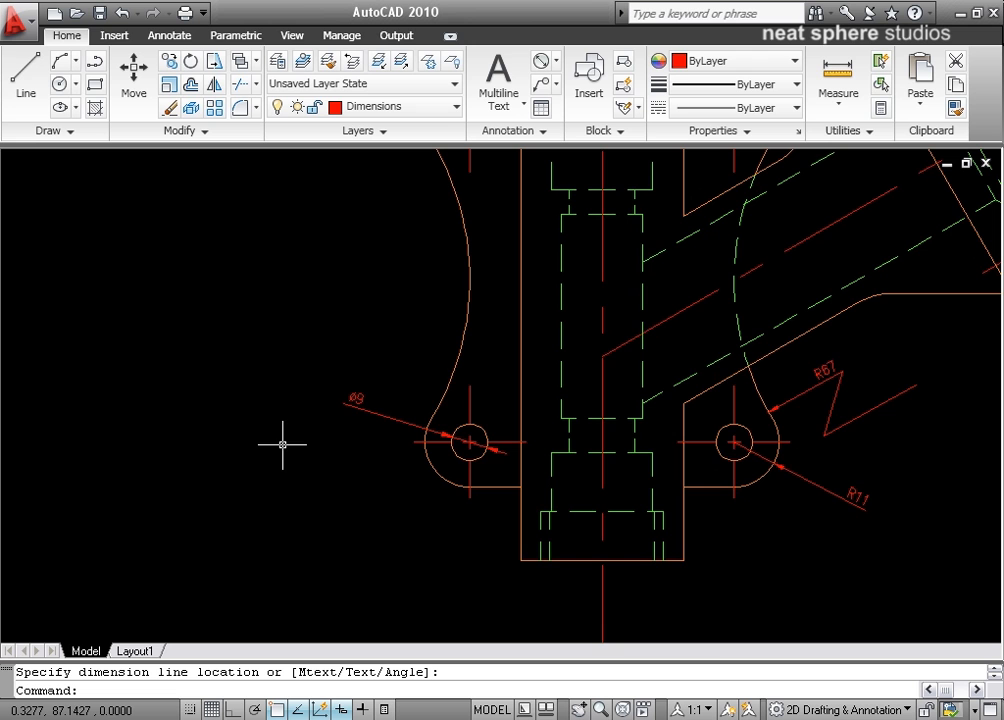
scroll(327, 408, up, 5)
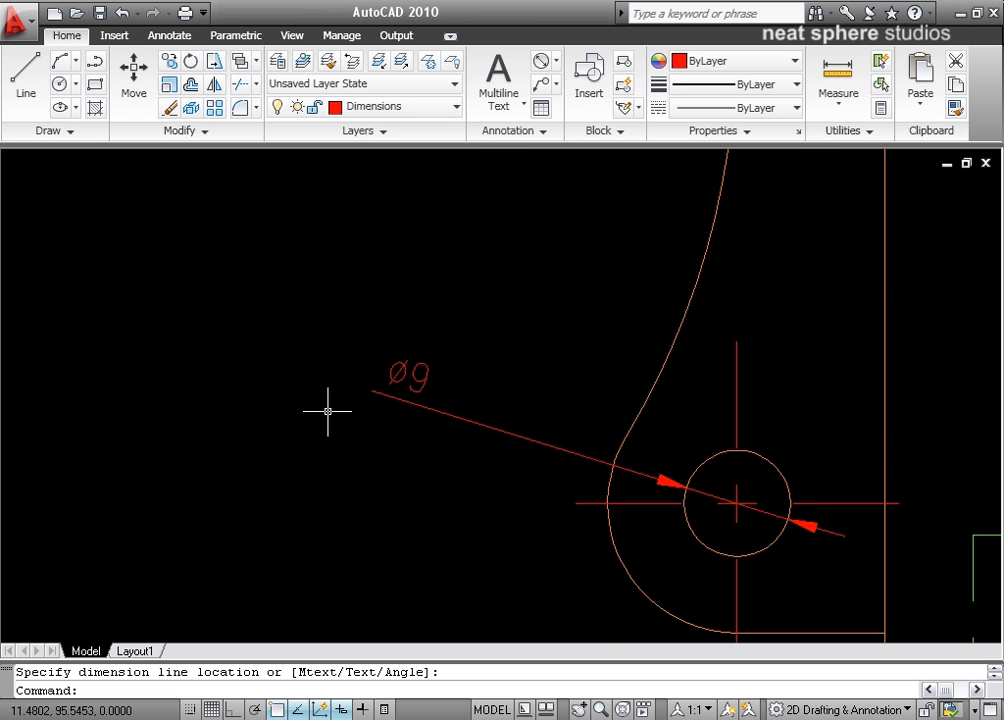
scroll(327, 410, up, 2)
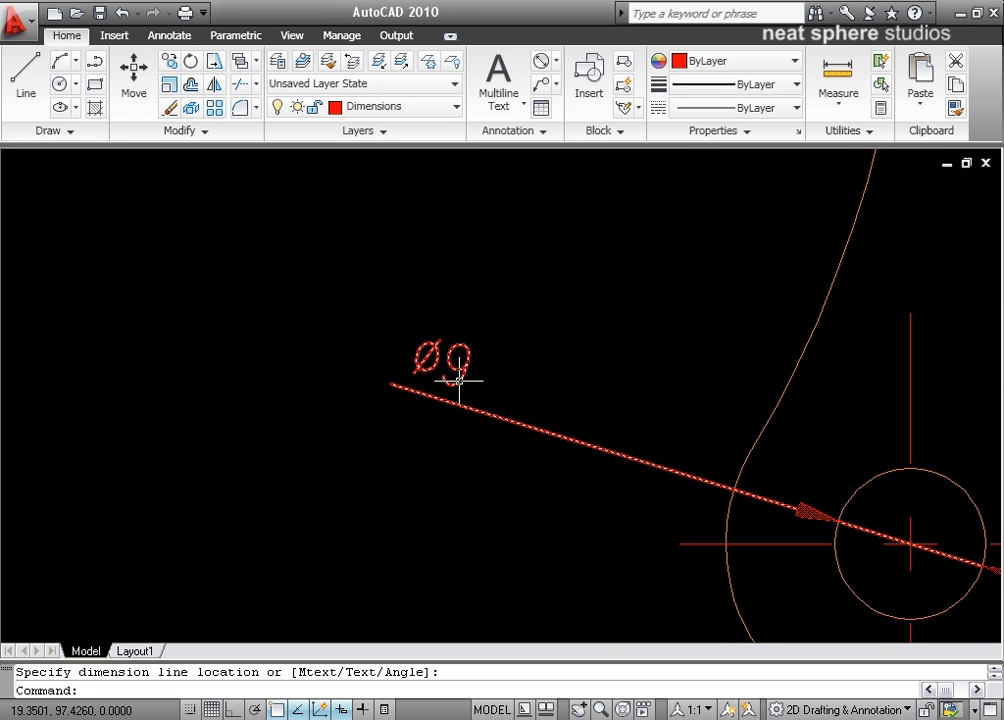
scroll(458, 380, down, 3)
scroll(262, 495, down, 2)
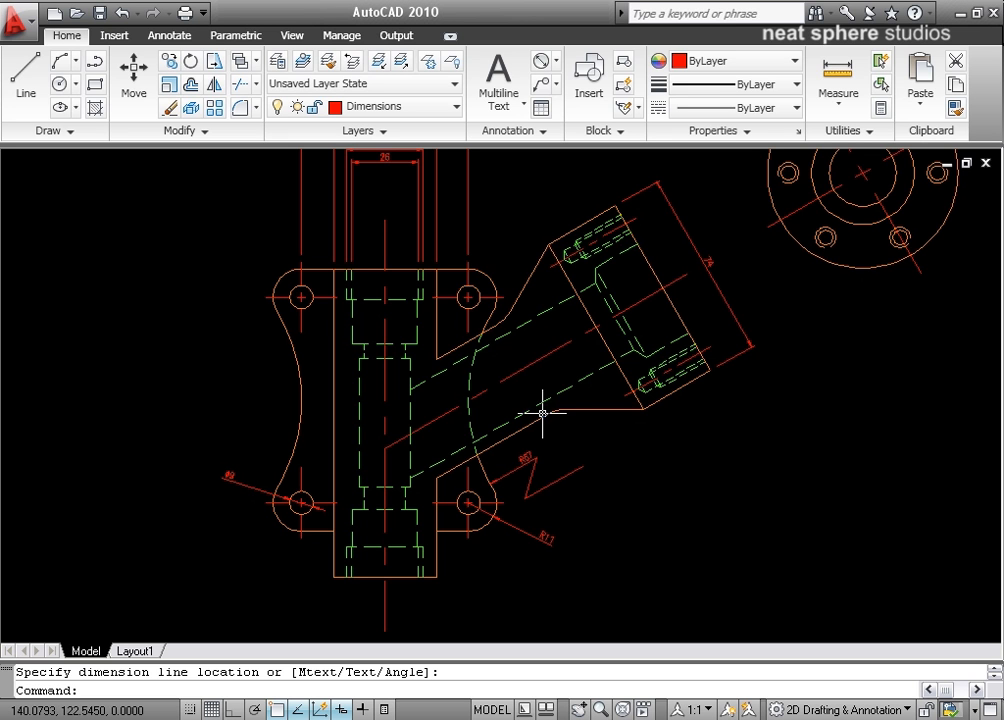
Add an angular dimension between the angled flange's lower end edge and the adjoining horizontal edge, placing its arc outside the flange corner
middle_drag(545, 413, 302, 437)
scroll(291, 432, up, 3)
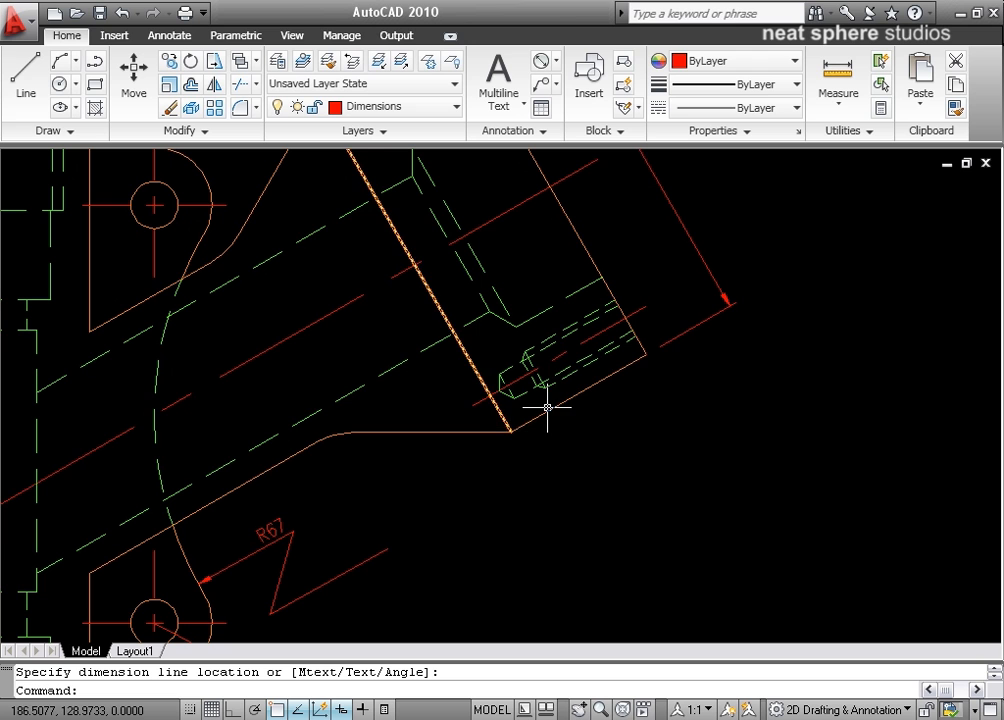
click(556, 63)
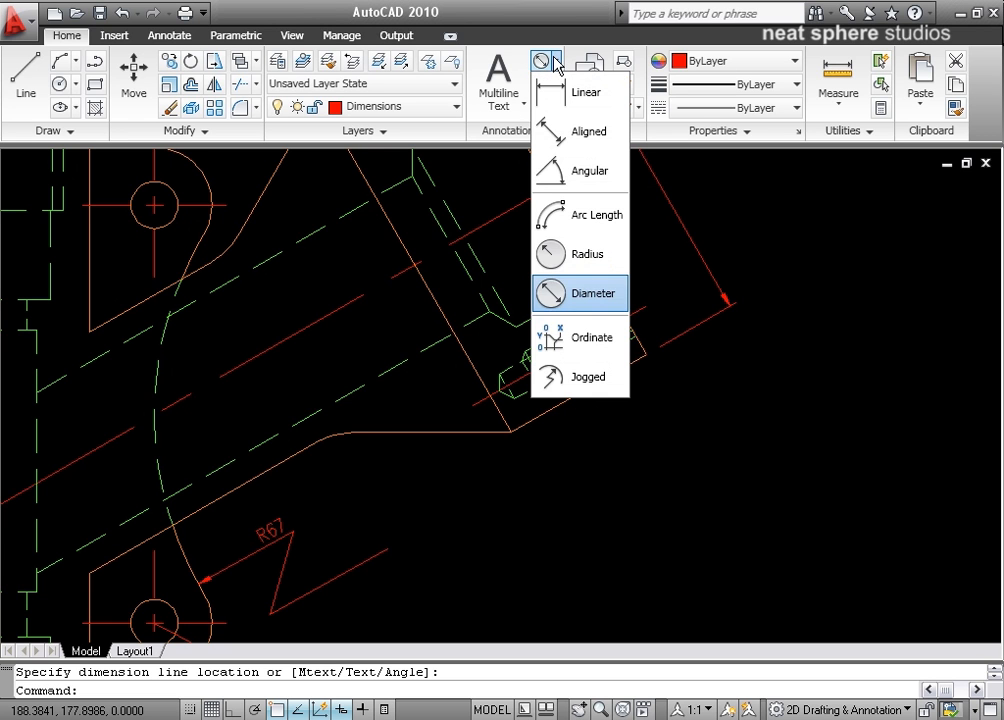
click(559, 173)
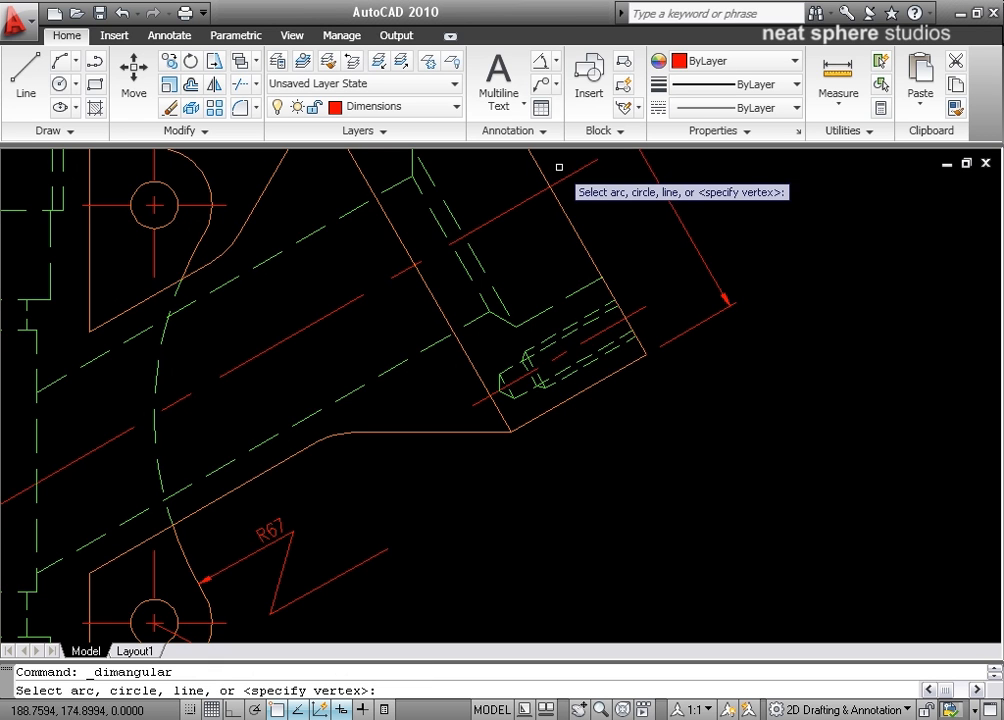
click(589, 385)
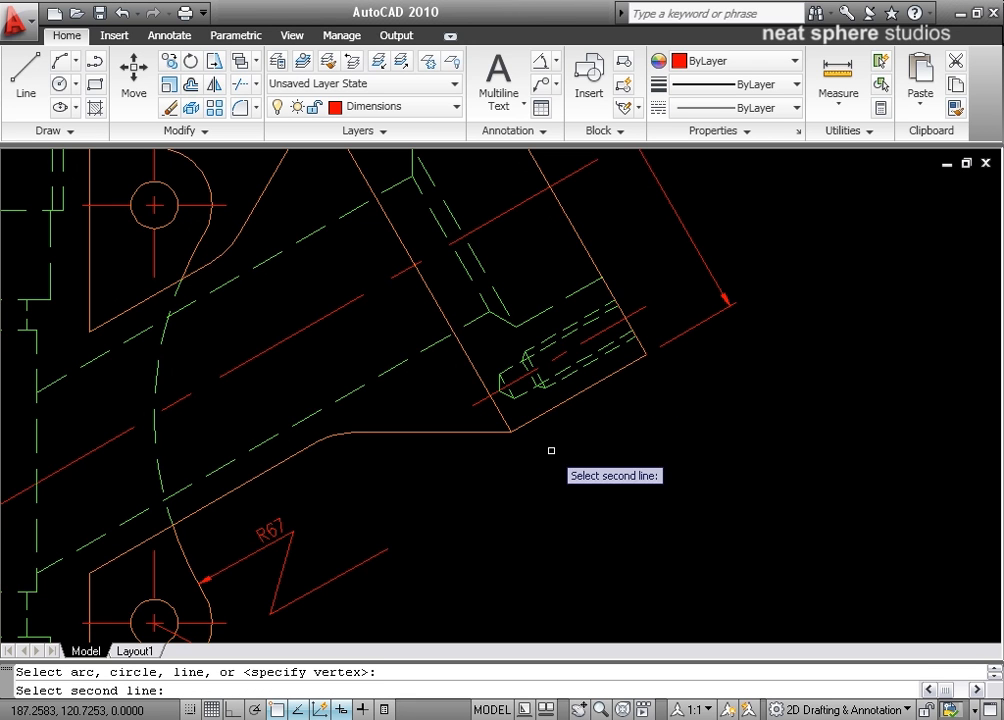
click(473, 432)
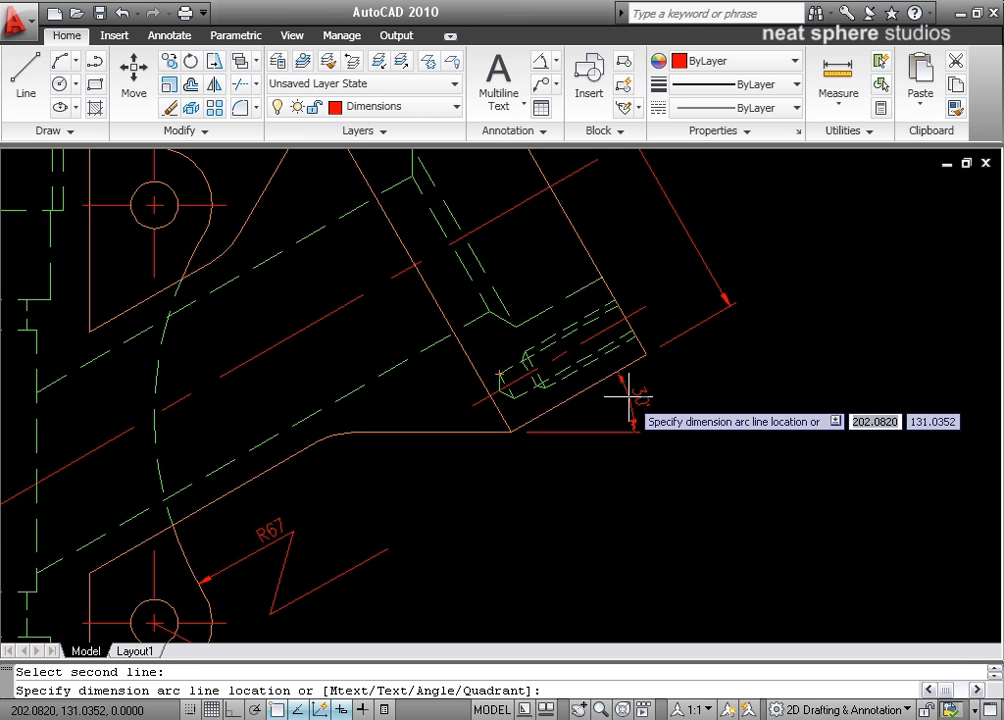
click(630, 399)
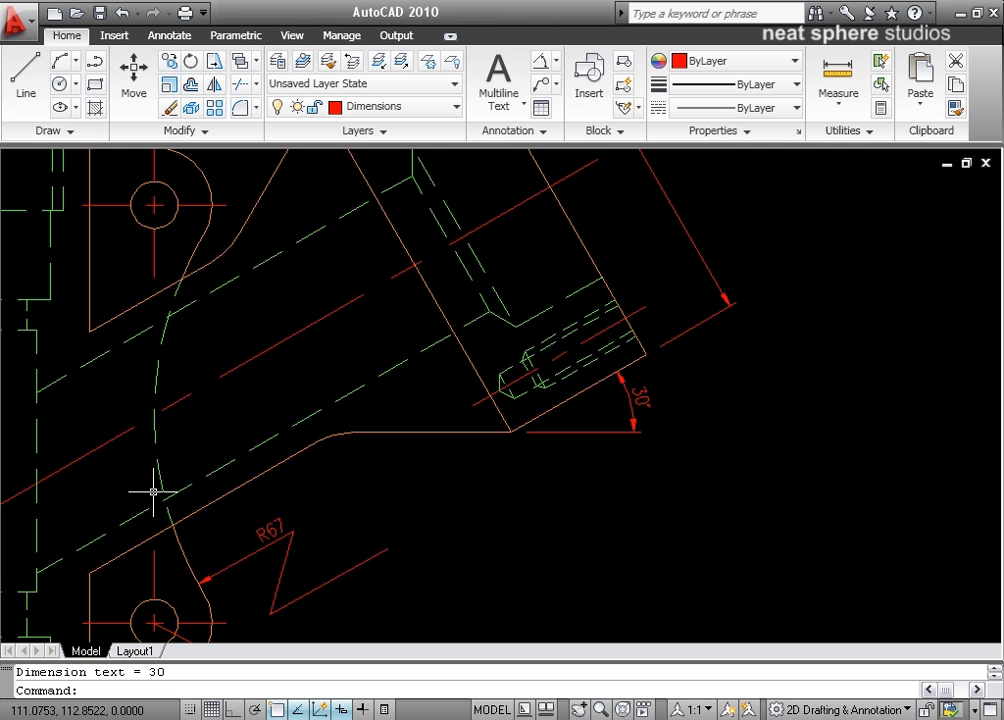
Add a vertical linear dimension from the central body's bottom edge to the mounting plate's lower edge, placed well outside the bracket's left side
middle_drag(153, 491, 452, 500)
scroll(578, 527, down, 5)
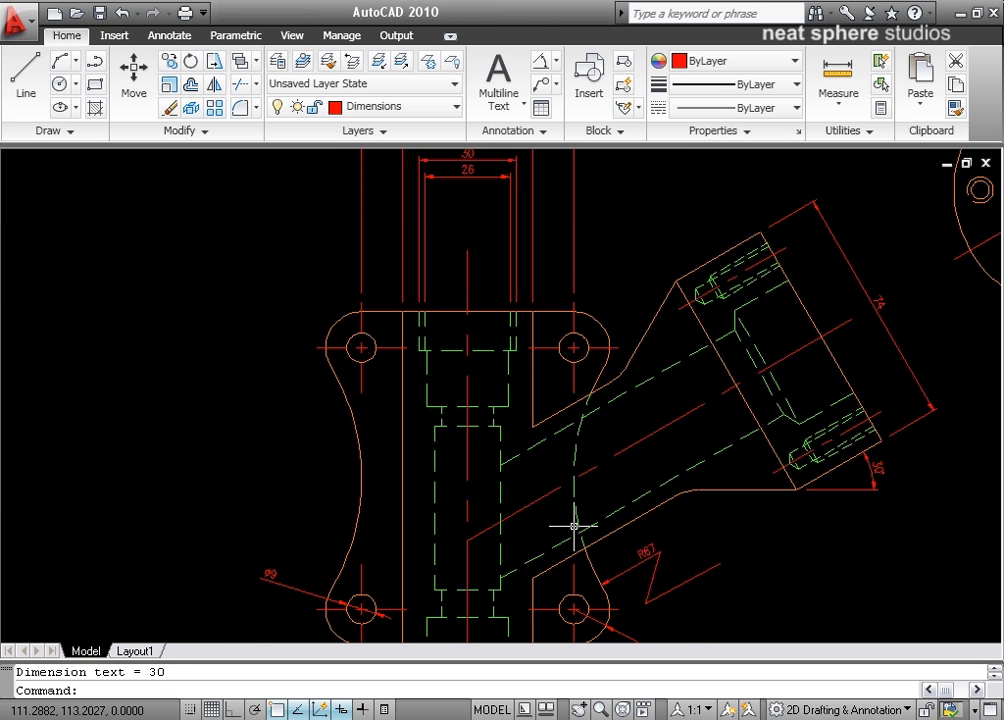
mouse_move(578, 399)
middle_down()
mouse_move(529, 457)
mouse_move(525, 433)
middle_up()
scroll(540, 437, up, 4)
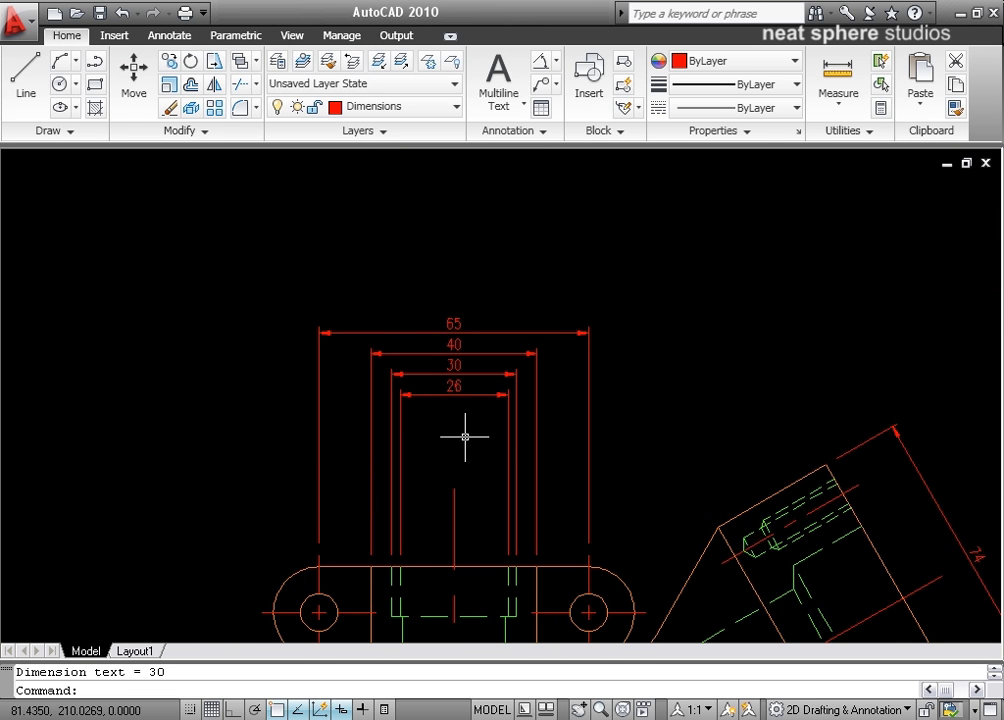
middle_drag(448, 635, 530, 309)
scroll(506, 376, down, 3)
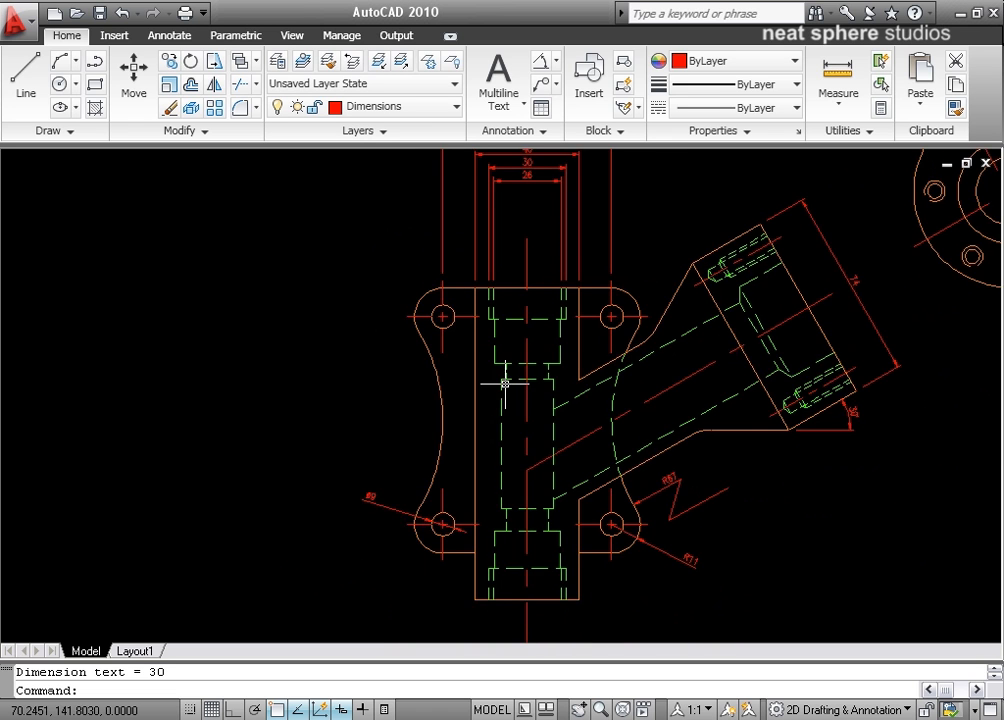
scroll(415, 538, up, 1)
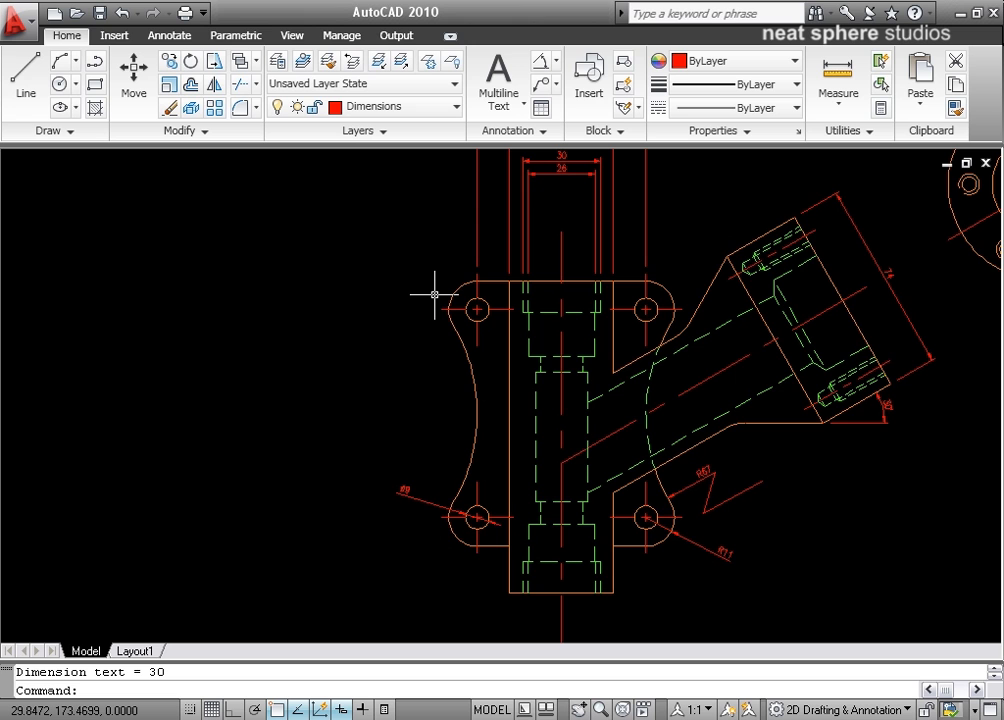
click(557, 62)
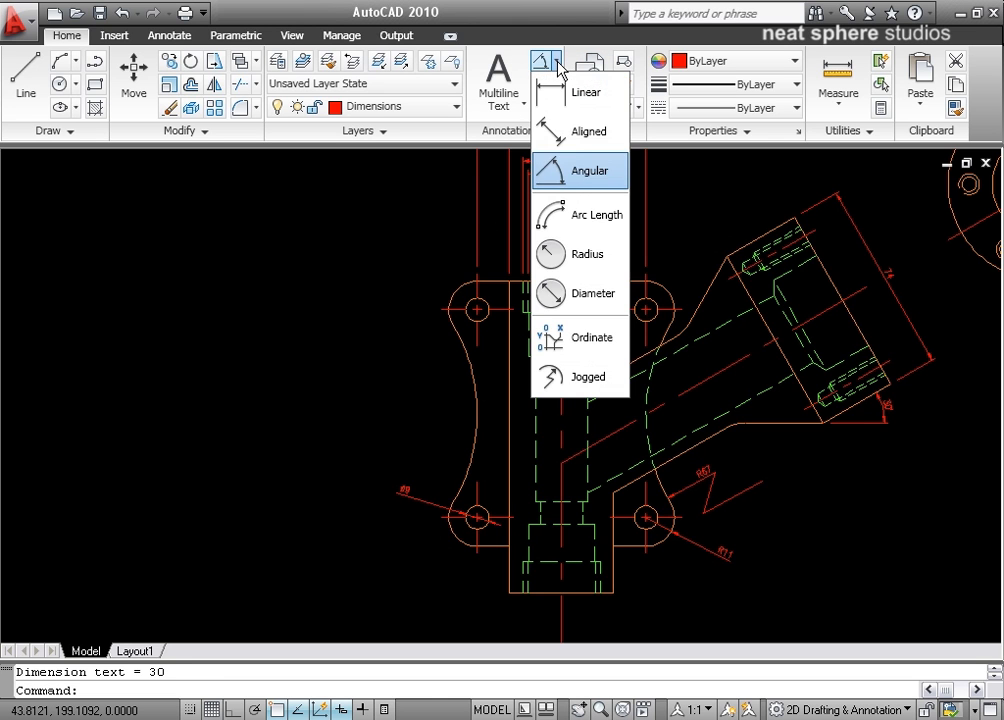
click(566, 93)
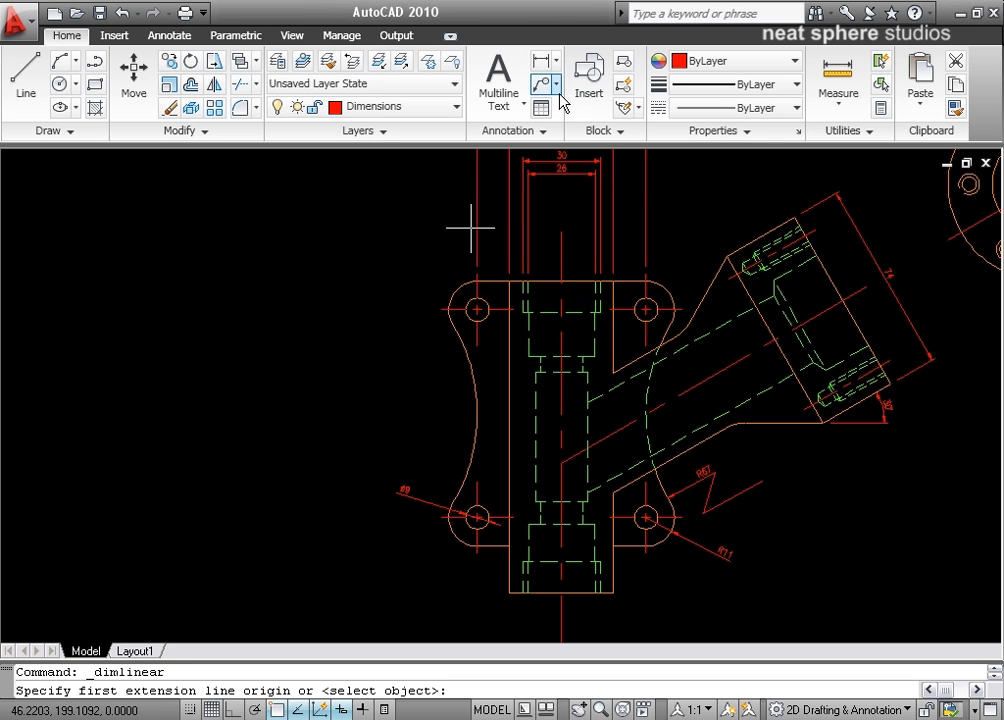
click(481, 589)
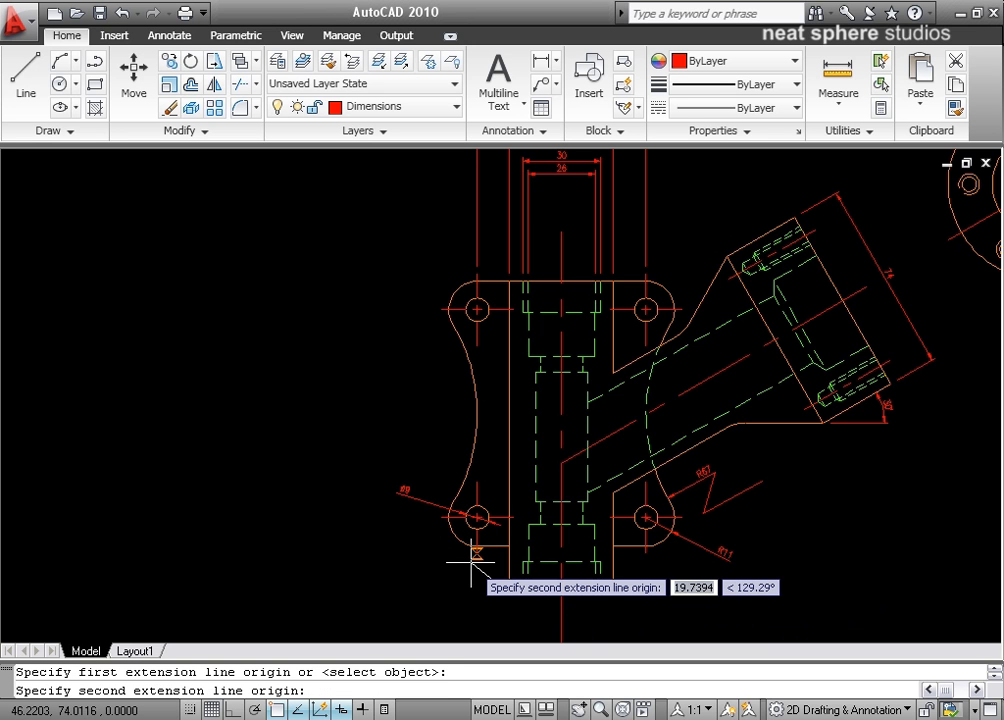
scroll(470, 548, up, 2)
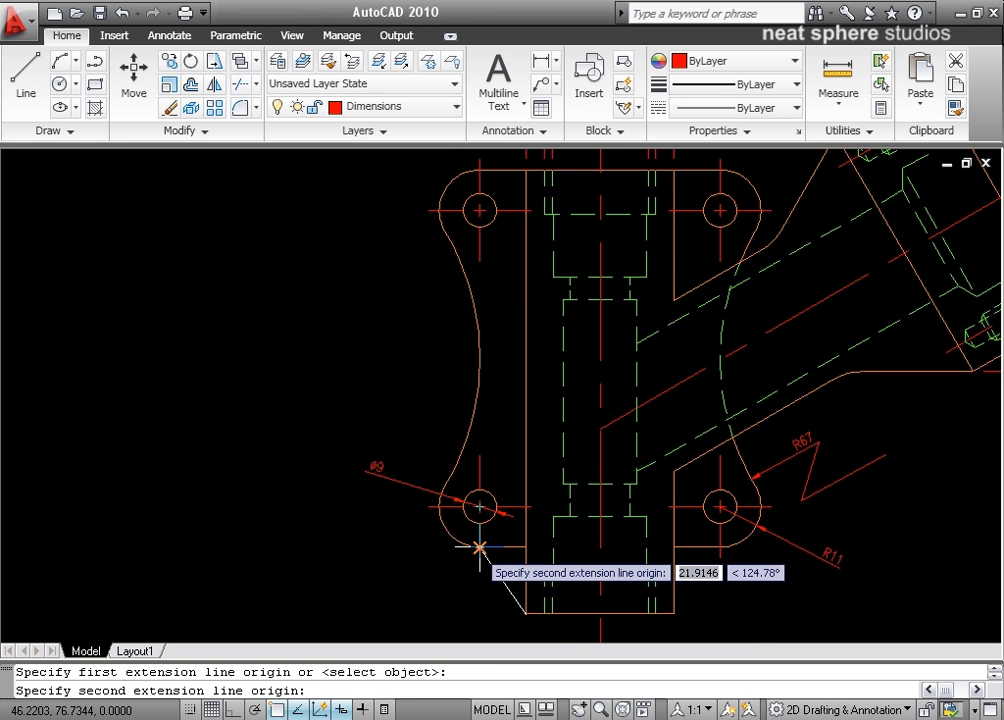
click(479, 548)
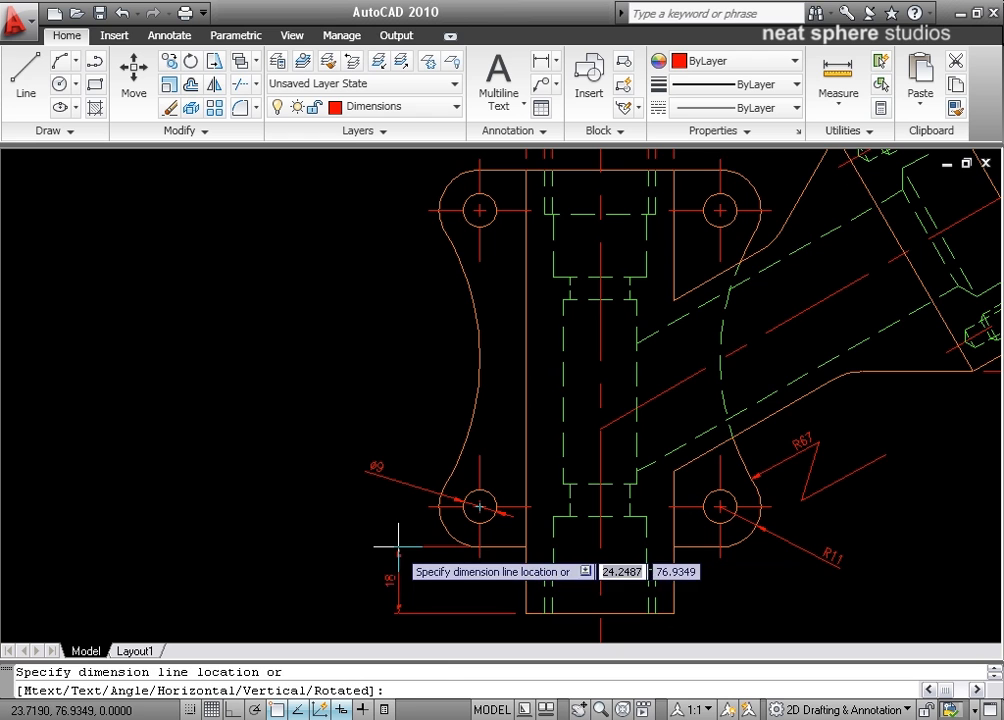
click(305, 545)
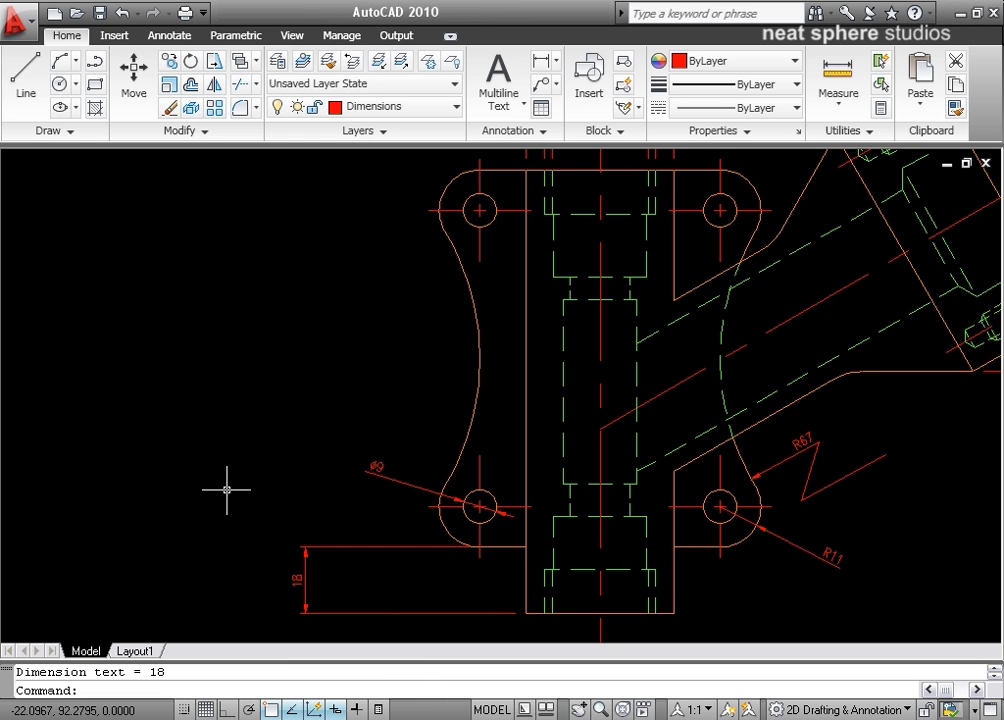
Dimension the vertical distance from the mounting plate's lower edge to the lower-left hole's centreline, in line with the dimension below it
right_click(239, 342)
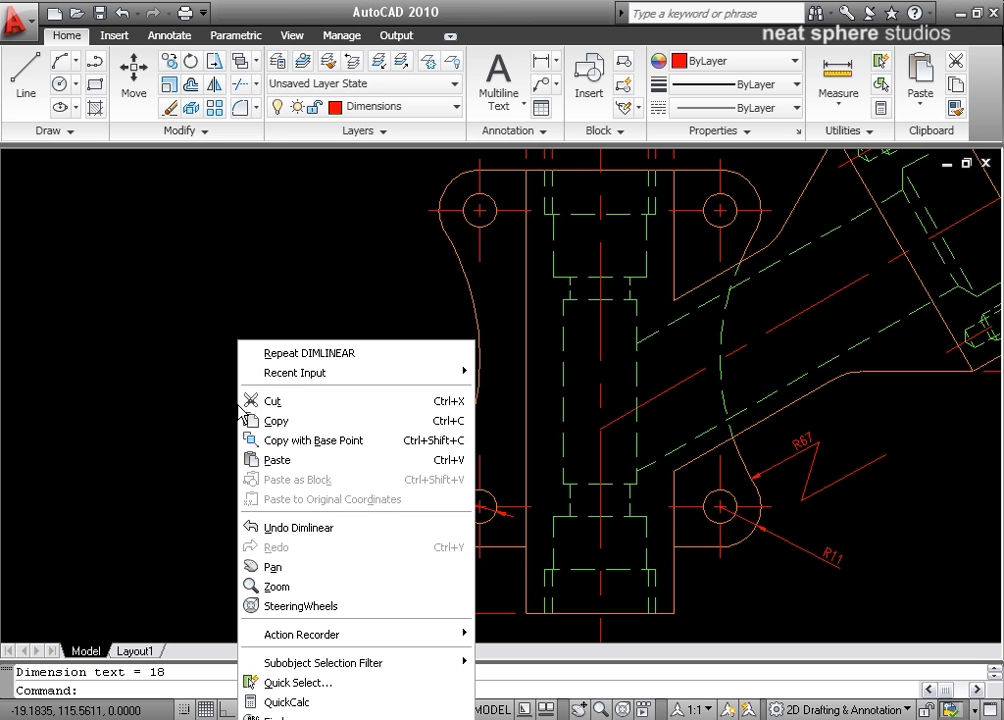
click(312, 353)
click(478, 543)
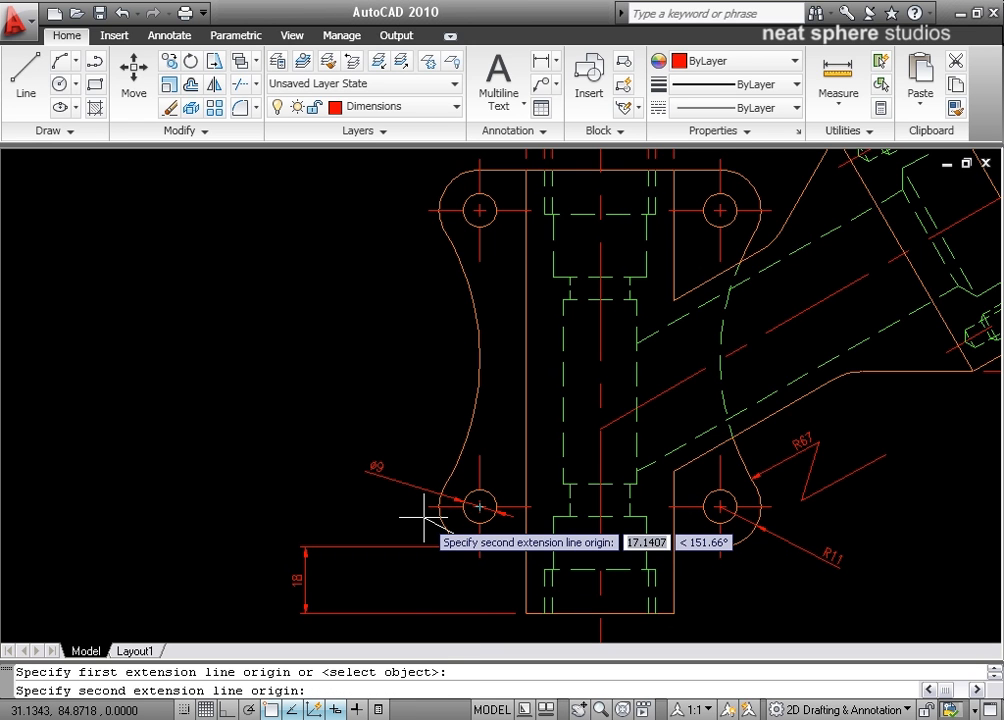
click(428, 508)
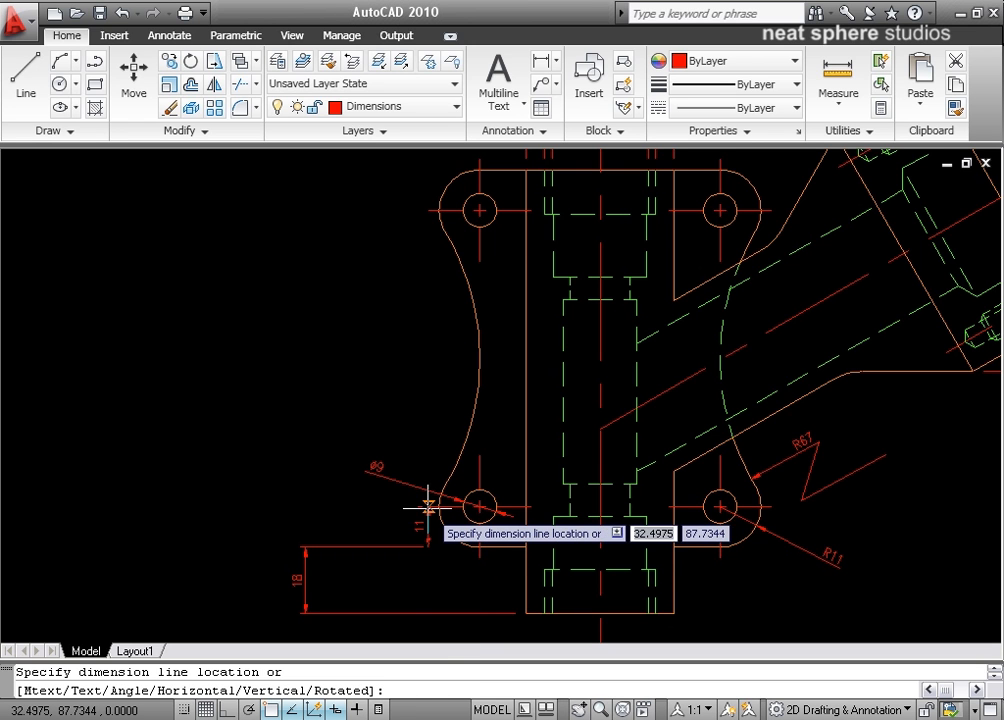
click(299, 541)
mouse_move(268, 571)
middle_down()
mouse_move(343, 475)
mouse_move(224, 482)
middle_up()
scroll(347, 476, up, 3)
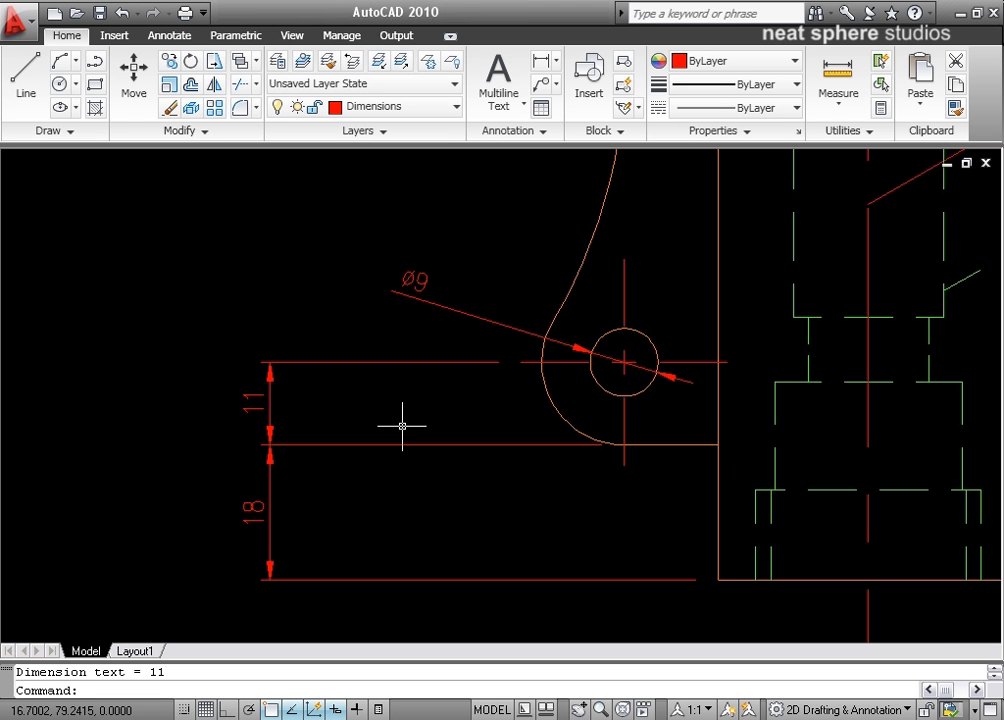
Enable the Endpoint snap and dimension the vertical spacing between the two left mounting holes' centrelines, in line with the existing chain
middle_drag(486, 361, 467, 529)
scroll(467, 529, down, 4)
middle_drag(448, 385, 468, 343)
scroll(467, 341, up, 2)
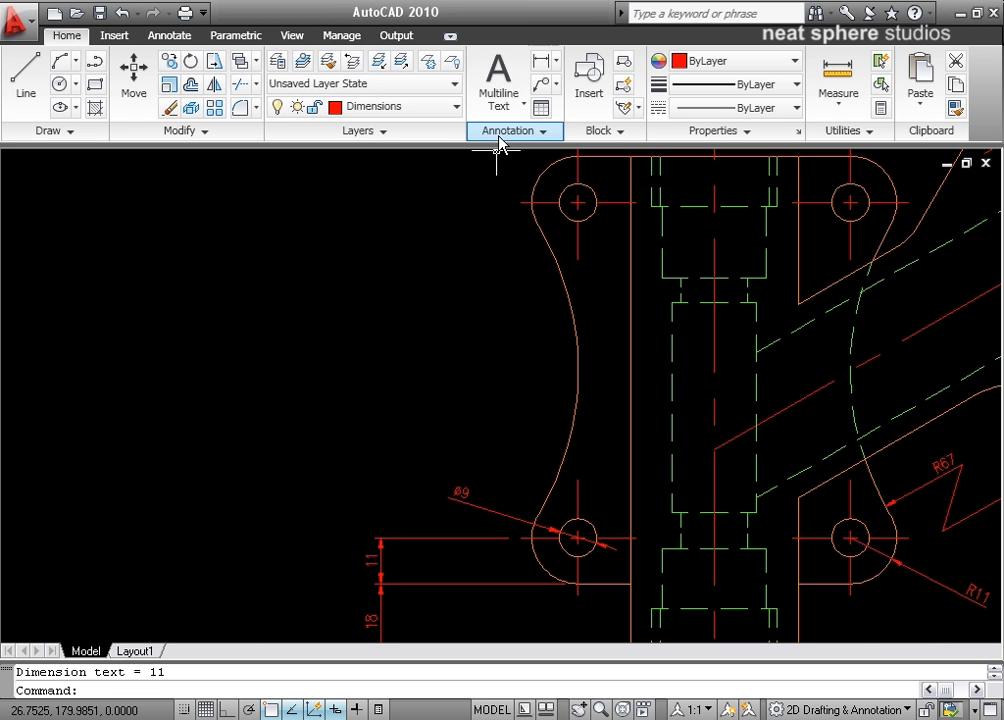
click(546, 61)
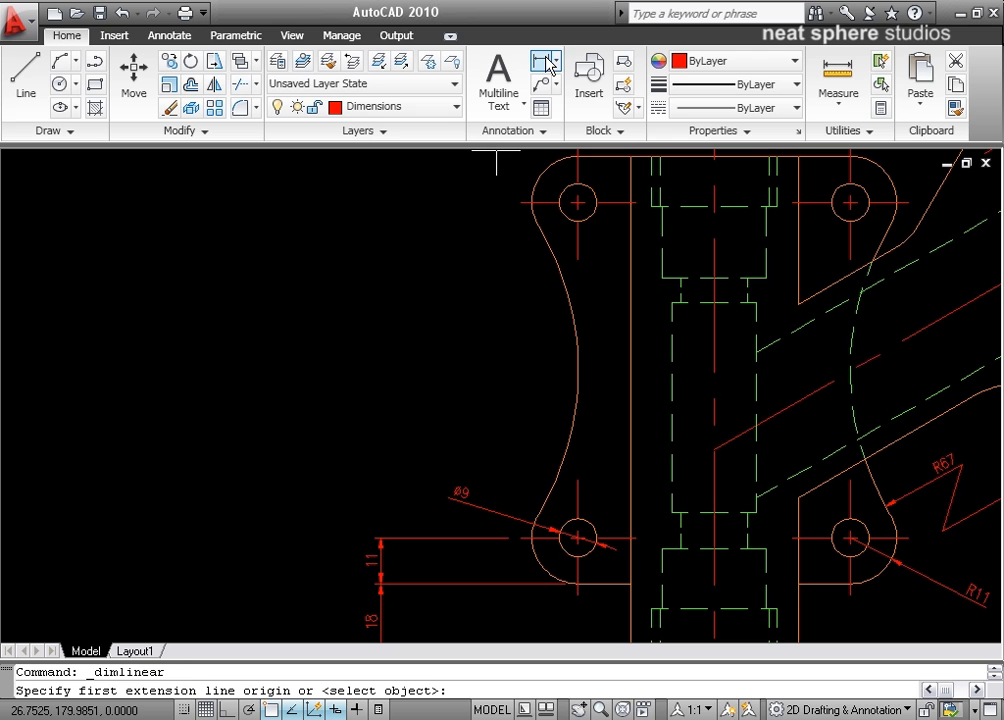
right_click(267, 709)
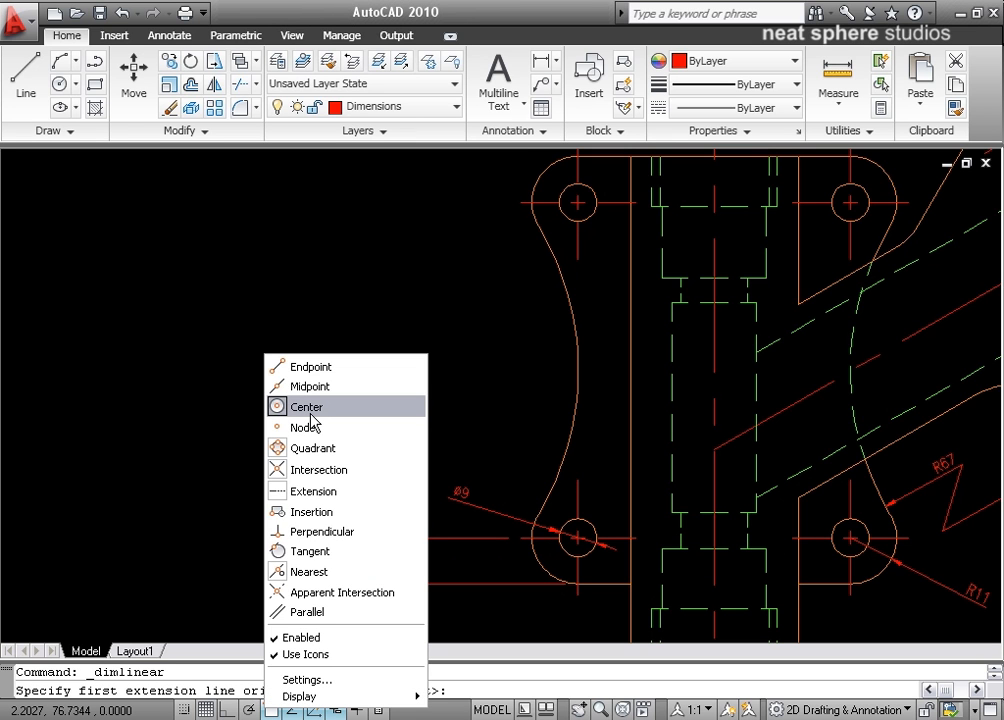
click(311, 367)
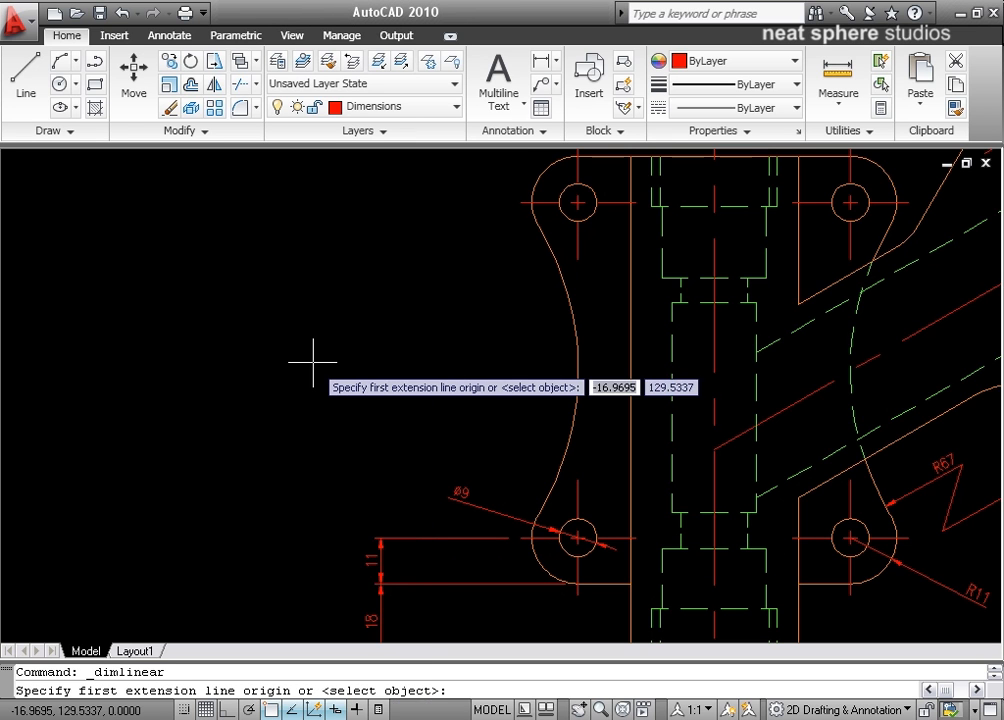
click(520, 538)
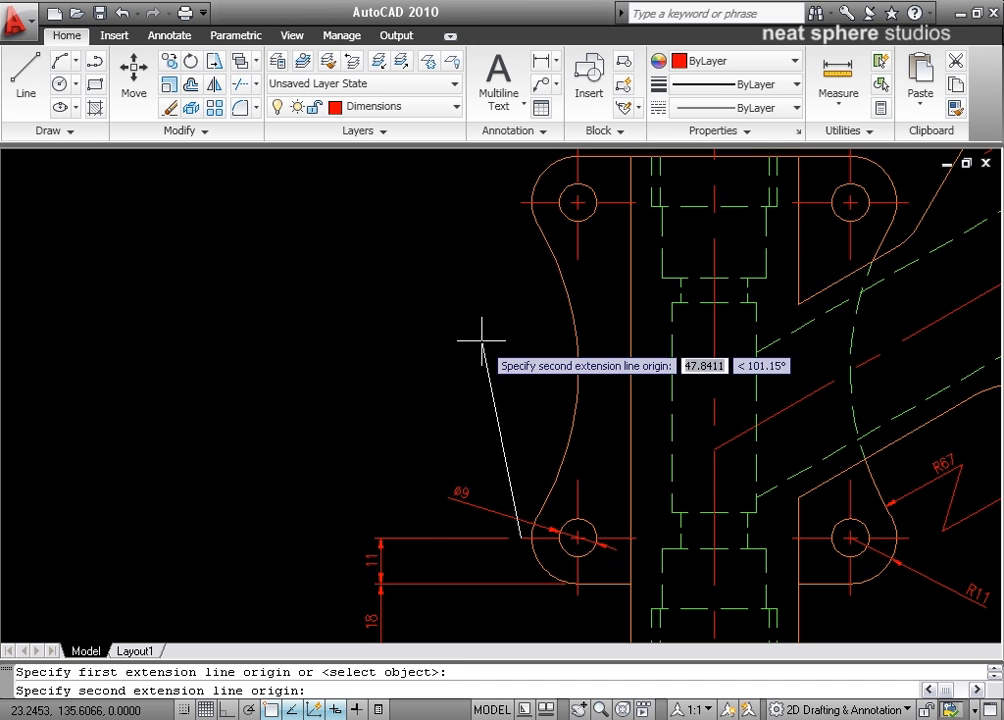
click(520, 201)
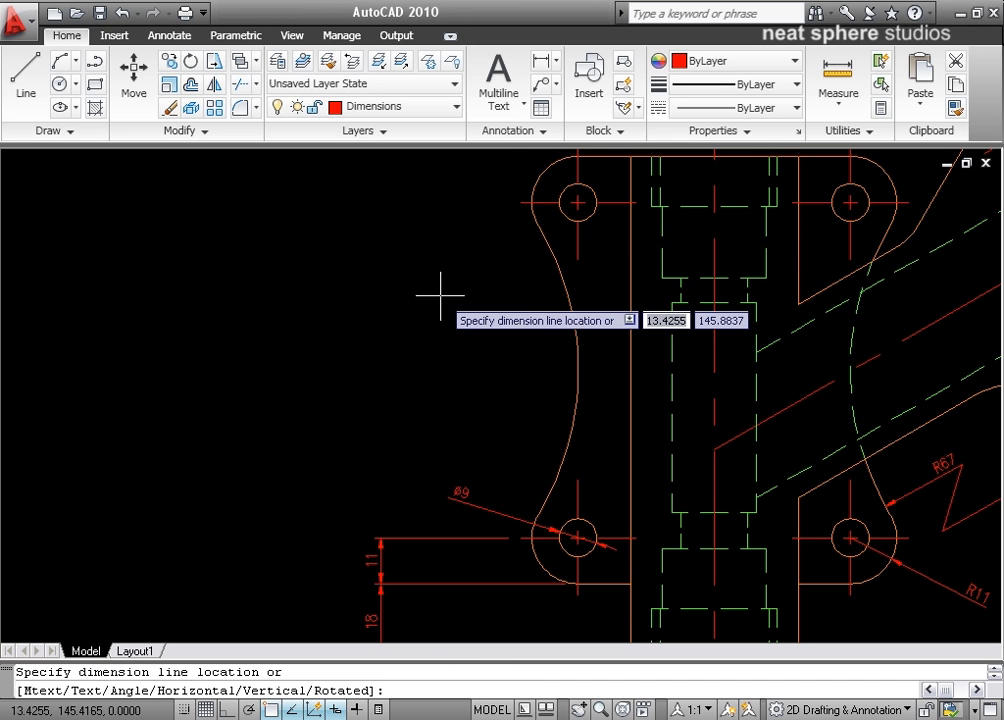
click(380, 538)
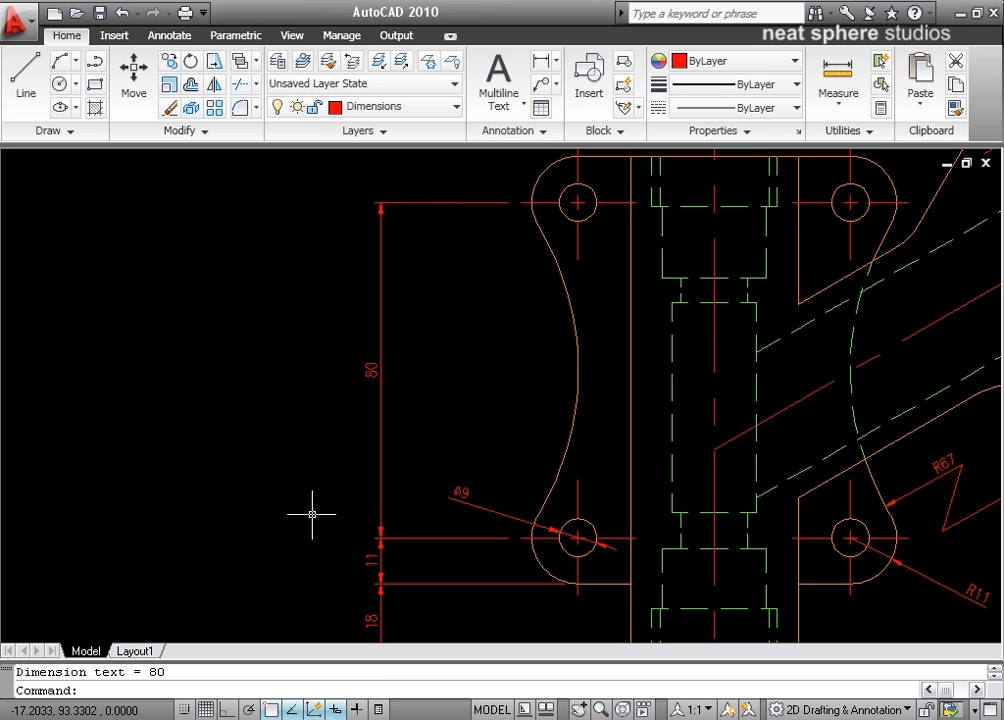
Add a vertical linear dimension from the central body's bottom edge to the upper-left hole's centreline, placed outside the left dimension chain
mouse_move(377, 540)
middle_down()
mouse_move(400, 327)
mouse_move(374, 480)
middle_up()
scroll(372, 477, down, 3)
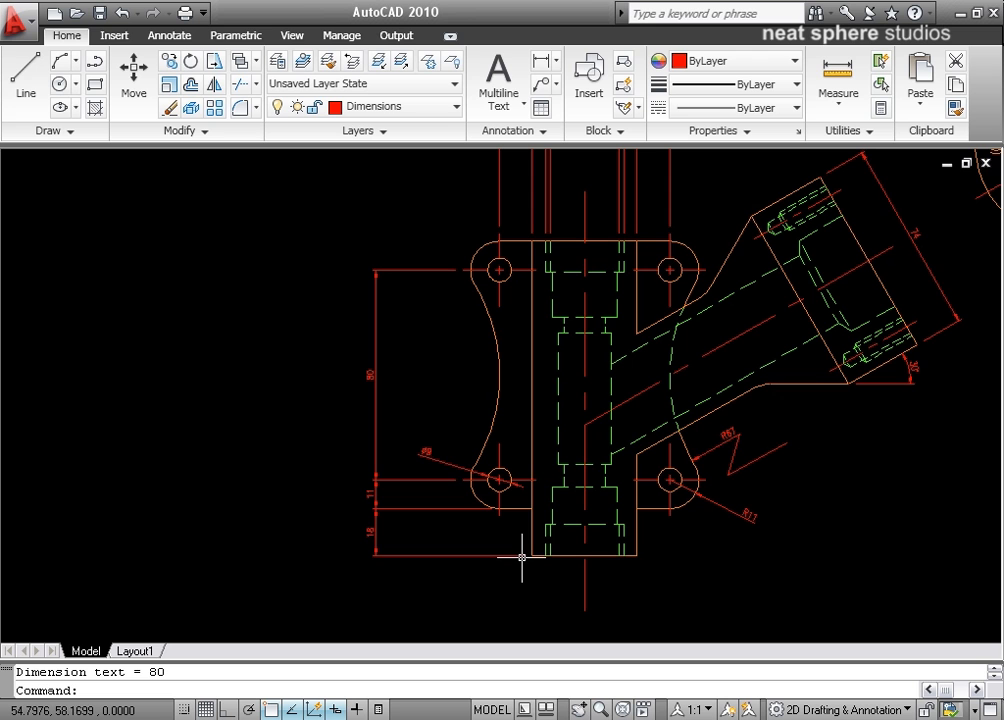
click(541, 60)
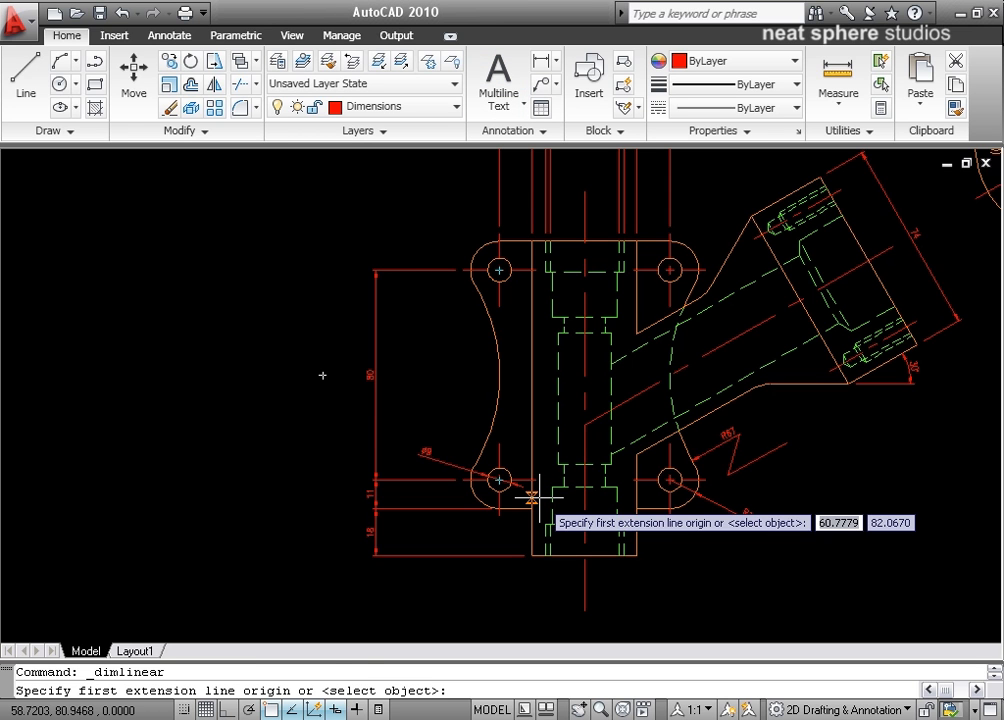
click(531, 556)
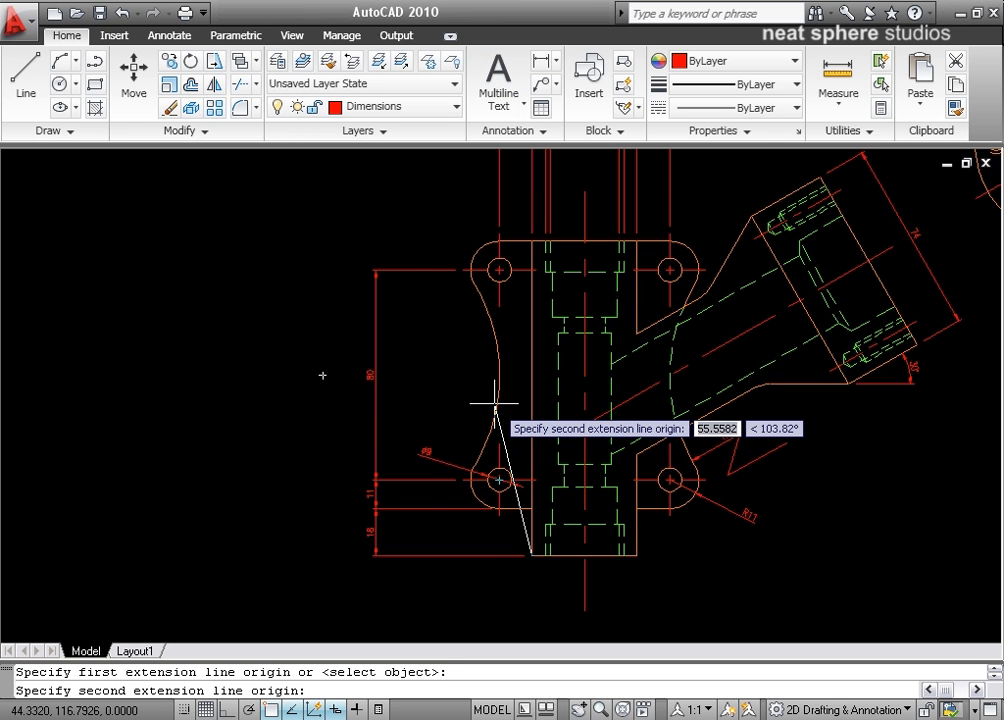
click(466, 271)
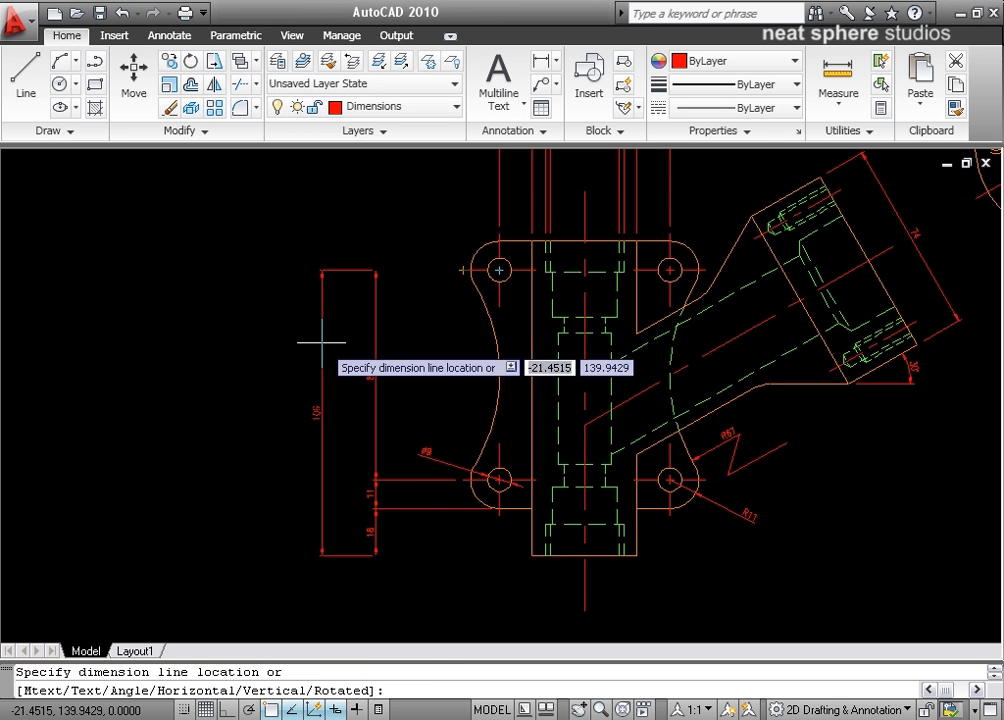
click(337, 342)
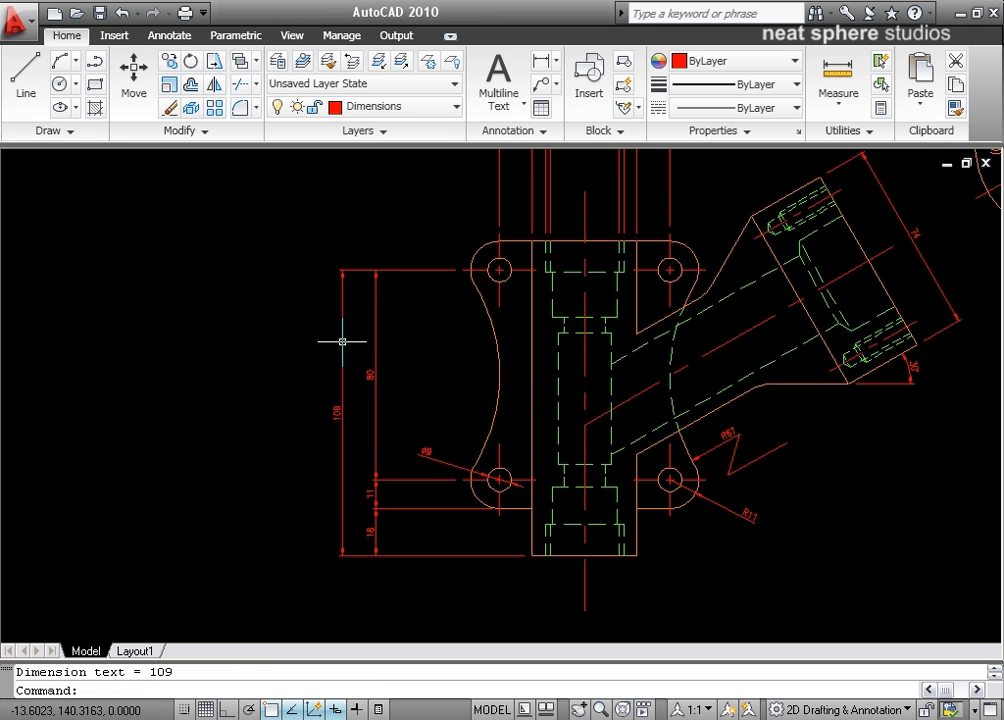
middle_drag(280, 422, 314, 376)
scroll(314, 376, up, 2)
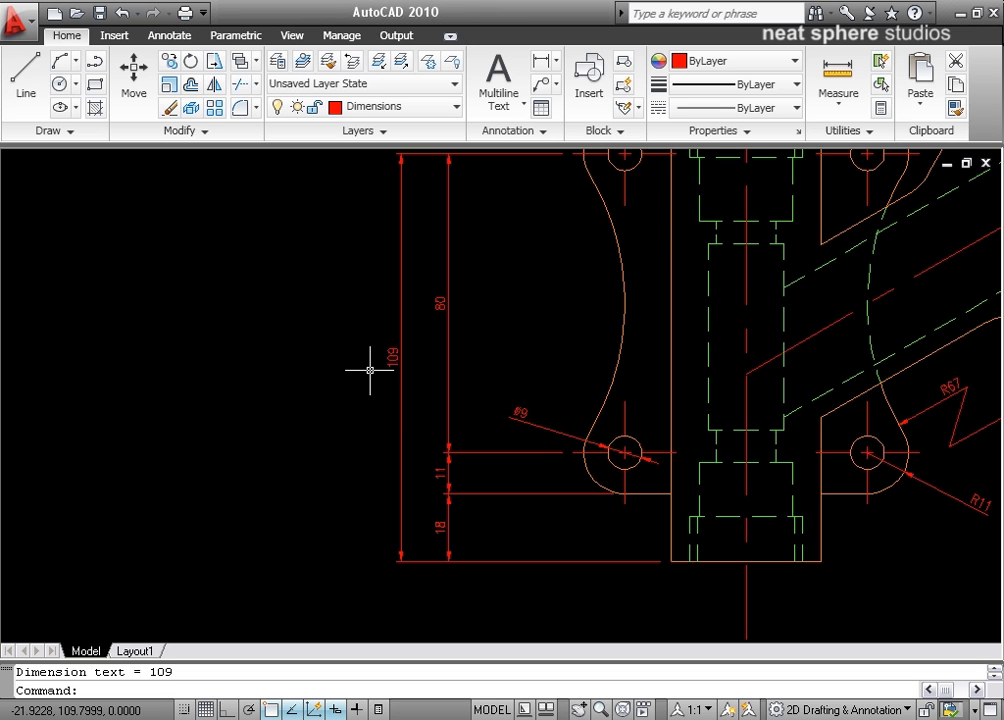
mouse_move(546, 490)
middle_down()
mouse_move(477, 406)
mouse_move(403, 343)
mouse_move(417, 372)
middle_up()
scroll(403, 342, down, 2)
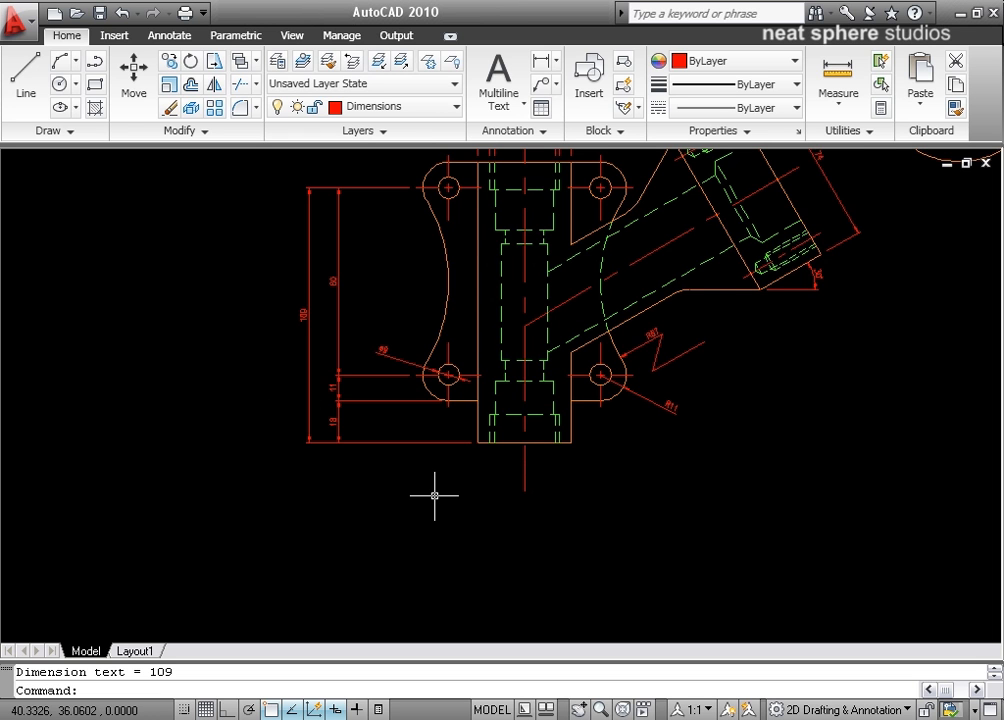
scroll(437, 494, up, 2)
scroll(437, 494, down, 2)
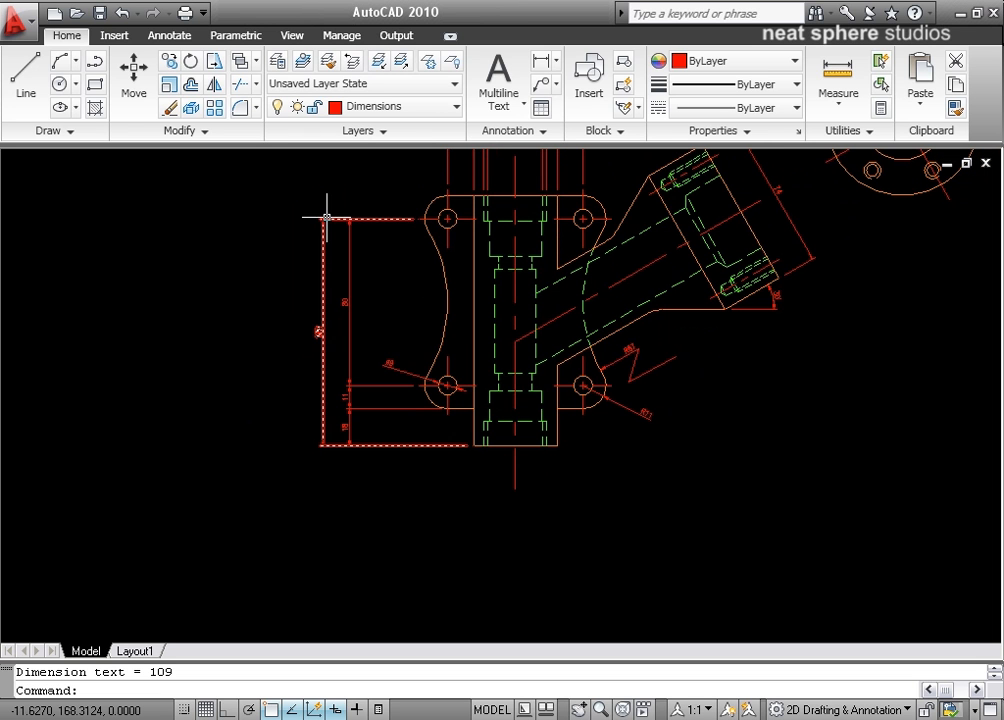
Add a horizontal linear dimension from the vertical centreline's lower end to the inner left hidden line of the bottom bore, placed below the body
mouse_move(459, 464)
middle_down()
mouse_move(365, 466)
mouse_move(408, 406)
middle_up()
scroll(366, 466, up, 2)
scroll(366, 466, up, 2)
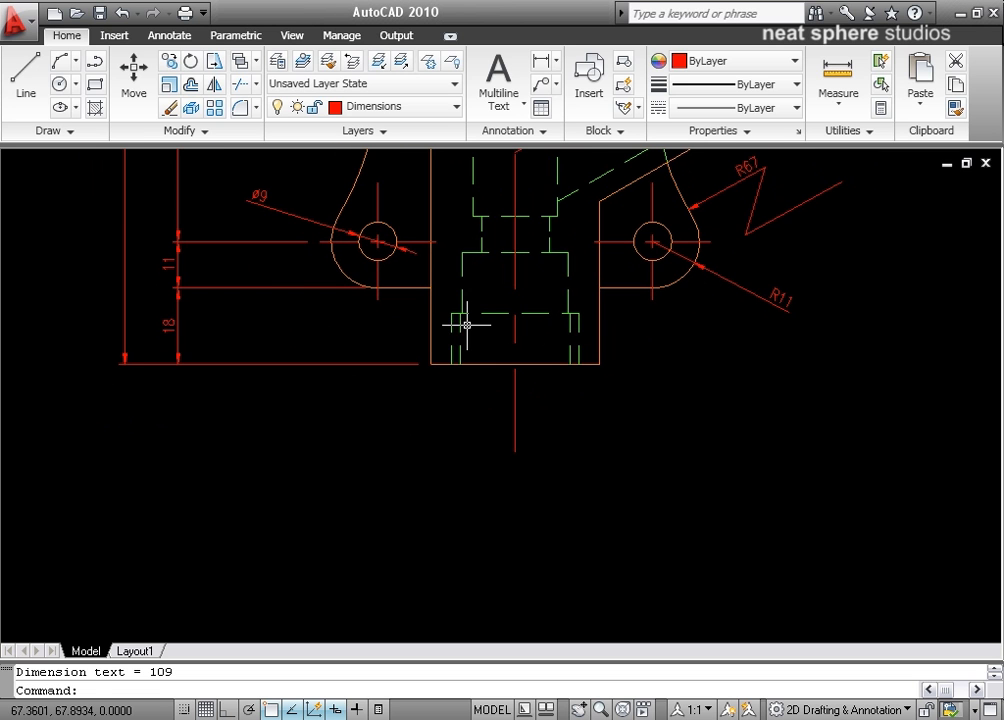
click(543, 68)
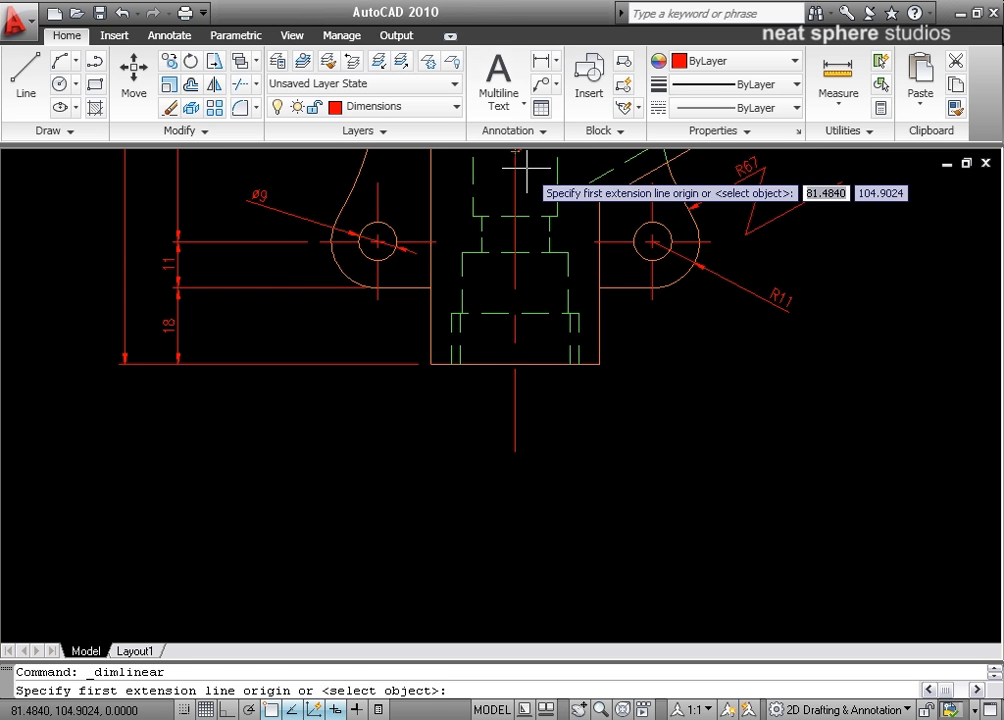
click(514, 452)
click(459, 364)
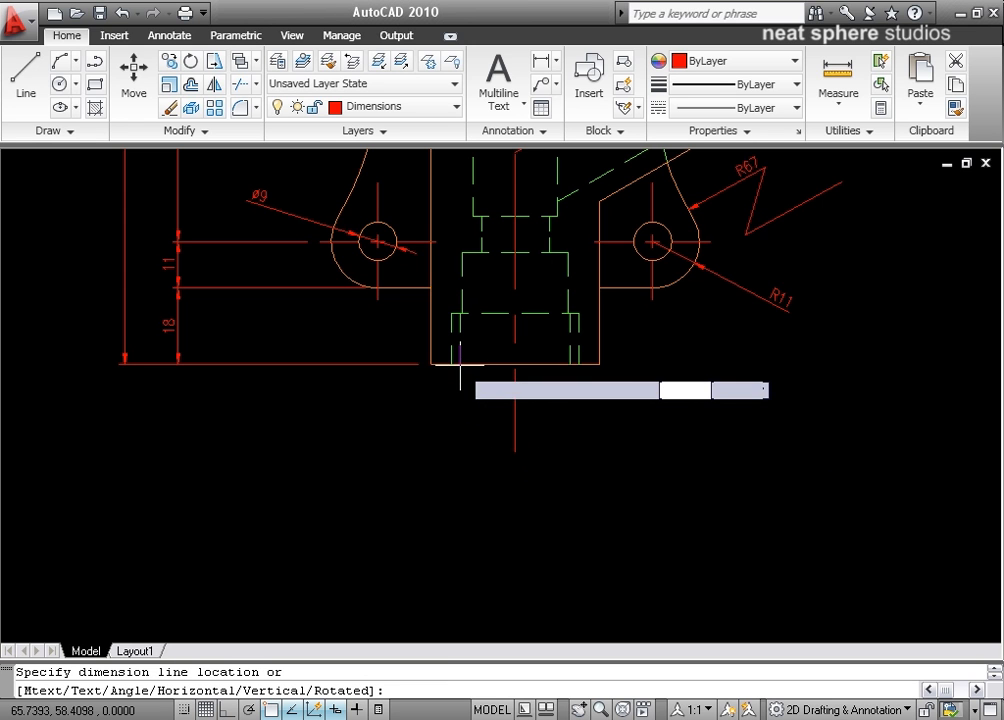
click(490, 512)
Dimension the horizontal distance from the centreline's lower end to the outer left hidden line of the bottom bore, placed below the previous dimension
right_click(618, 532)
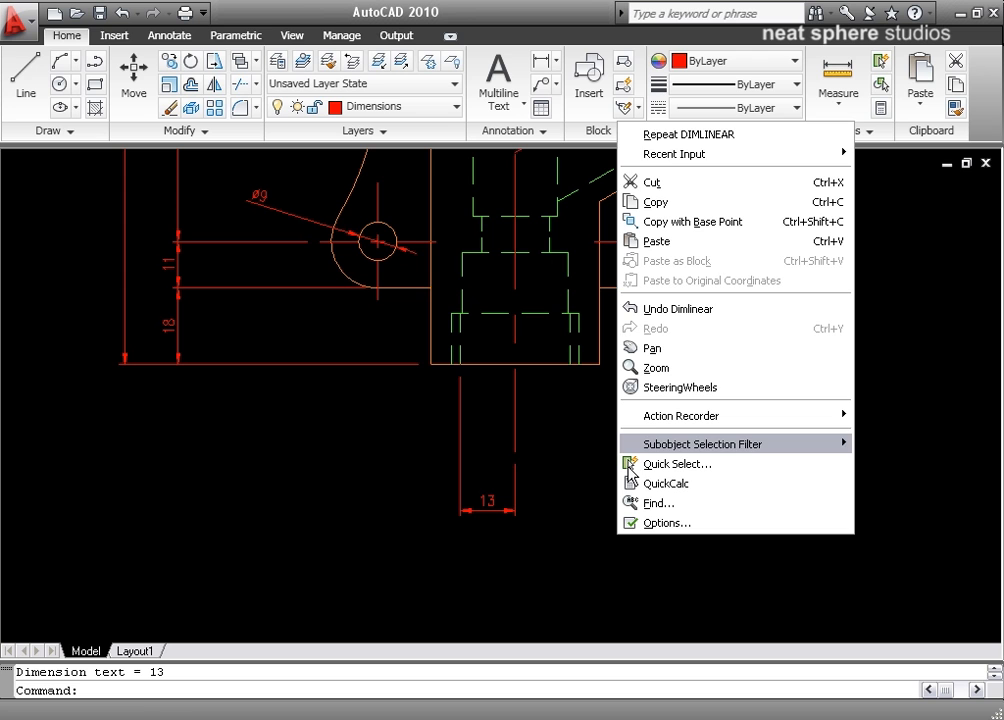
click(665, 135)
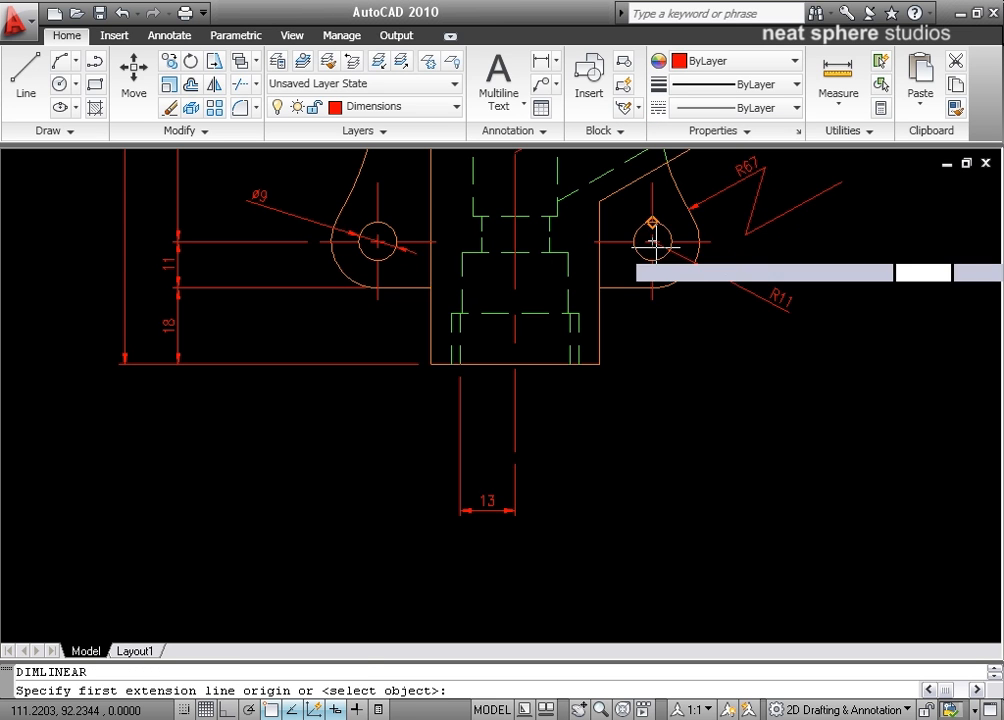
click(515, 452)
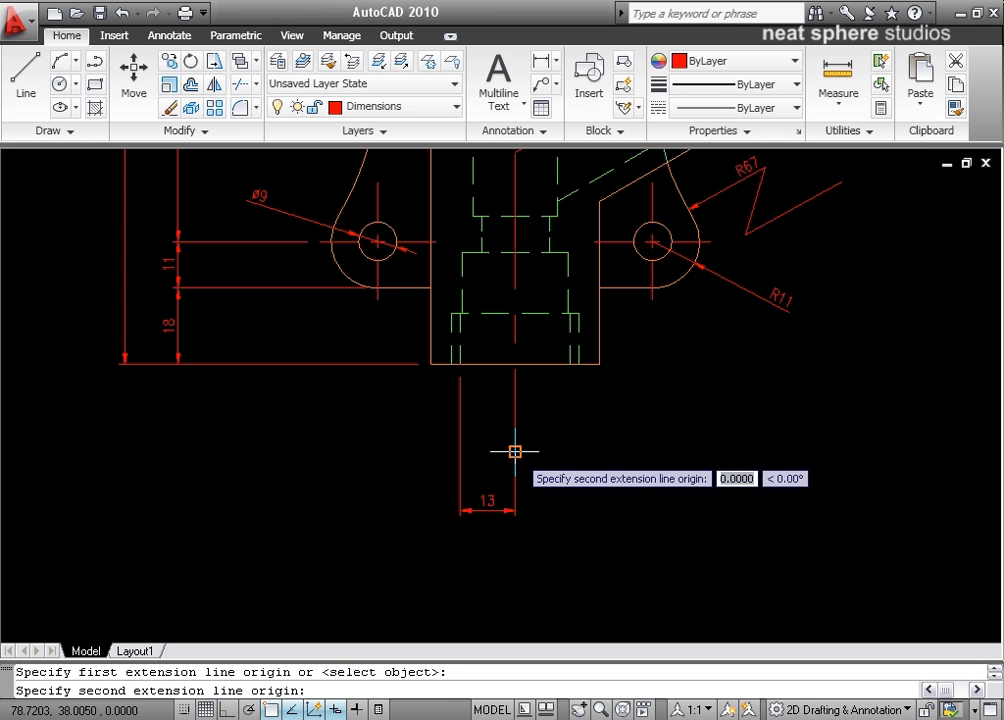
click(451, 362)
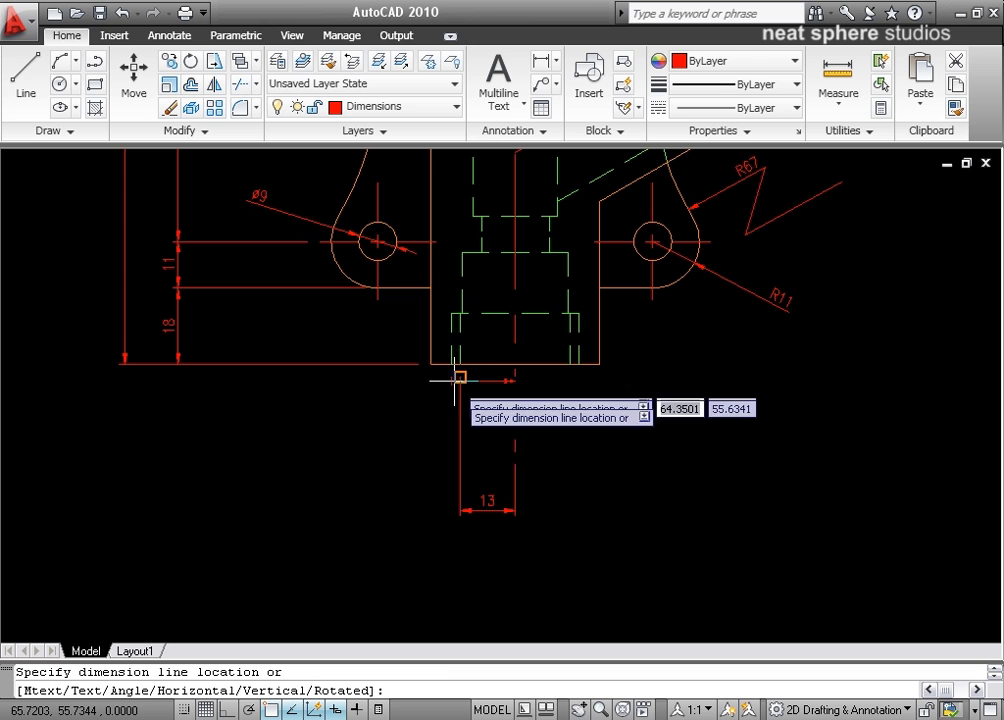
click(458, 571)
Add a horizontal linear dimension from the centreline's lower end to the central body's lower-left corner, placed below the other two bottom dimensions
mouse_move(412, 571)
middle_down()
mouse_move(414, 475)
mouse_move(469, 336)
middle_up()
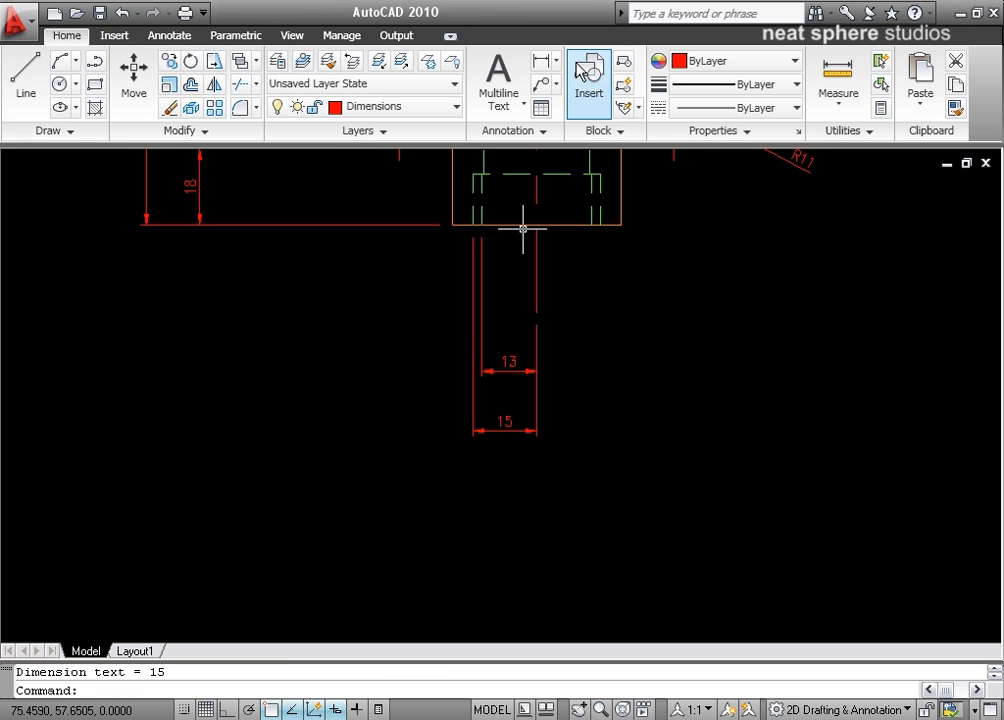
click(541, 60)
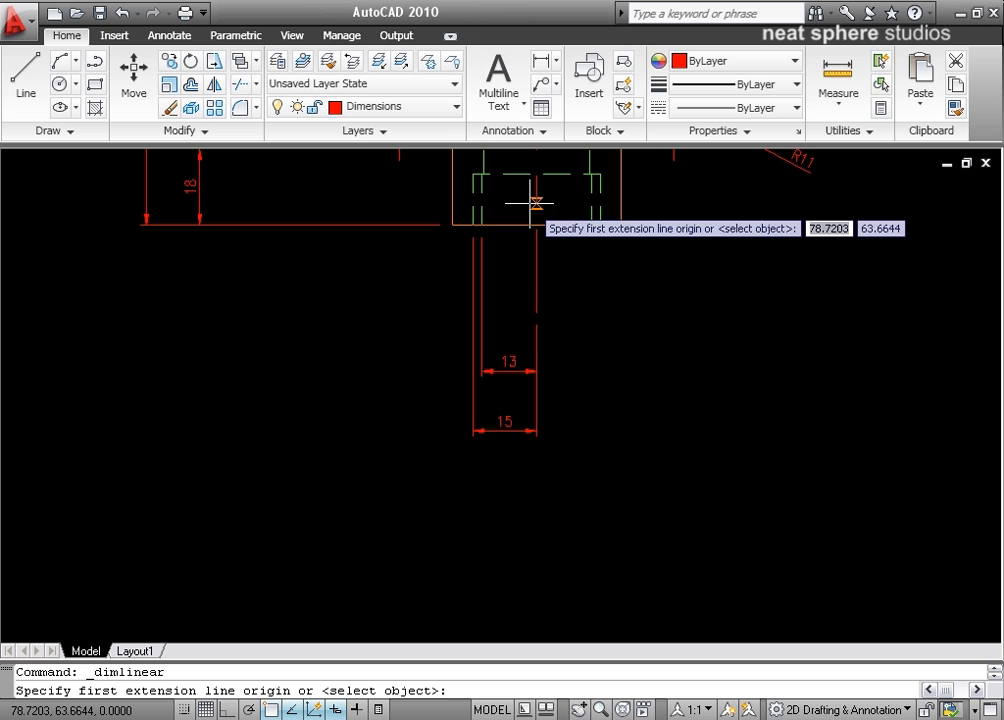
click(536, 313)
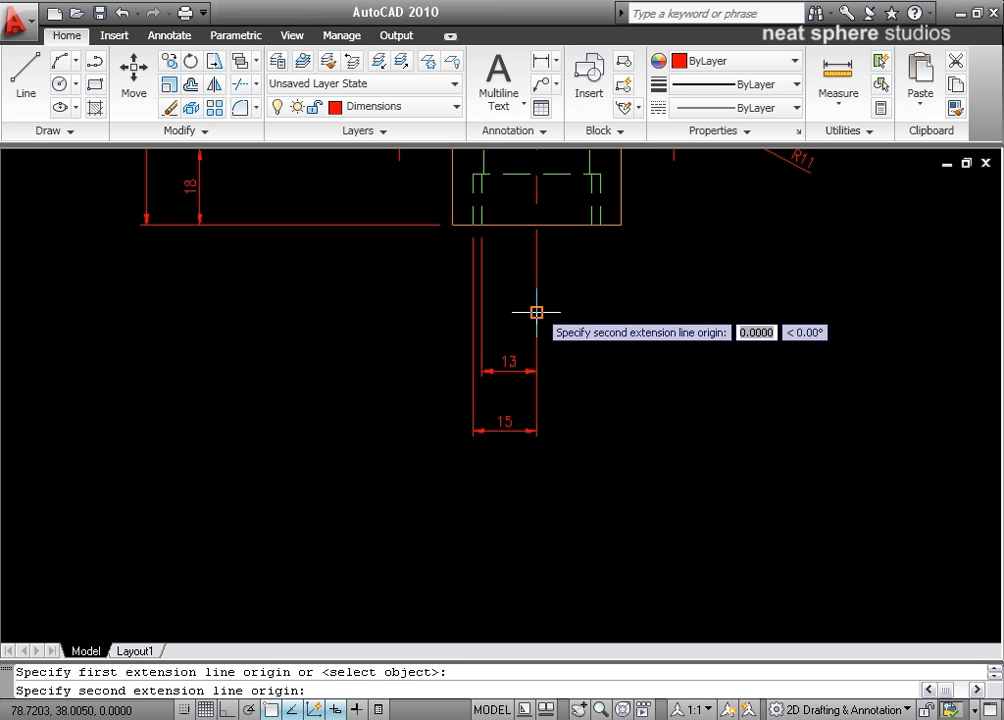
click(452, 224)
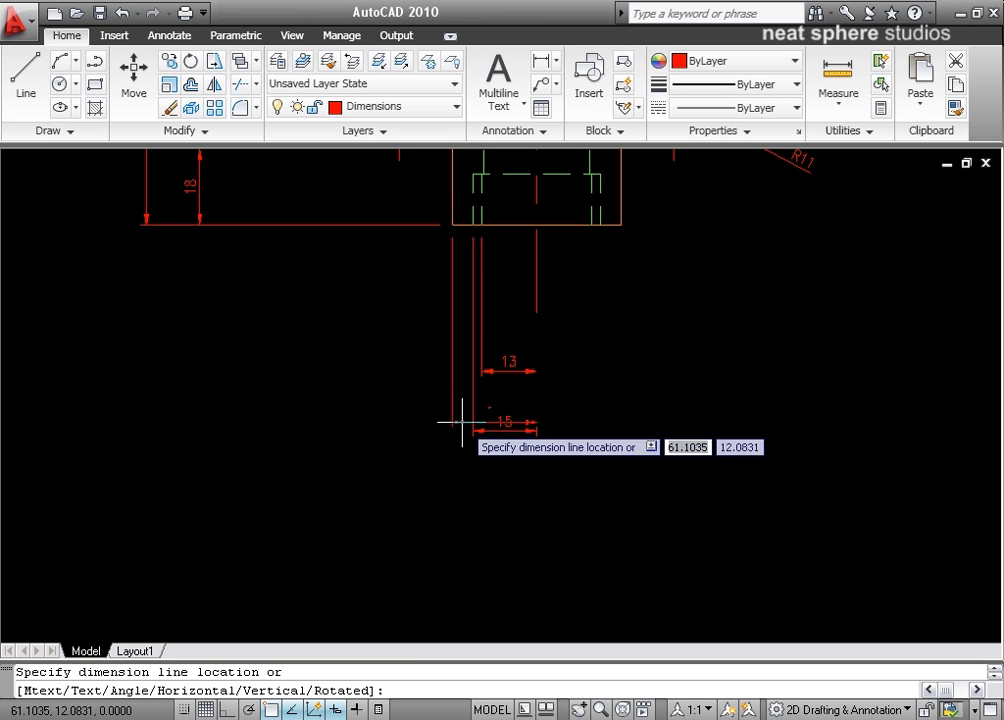
click(462, 510)
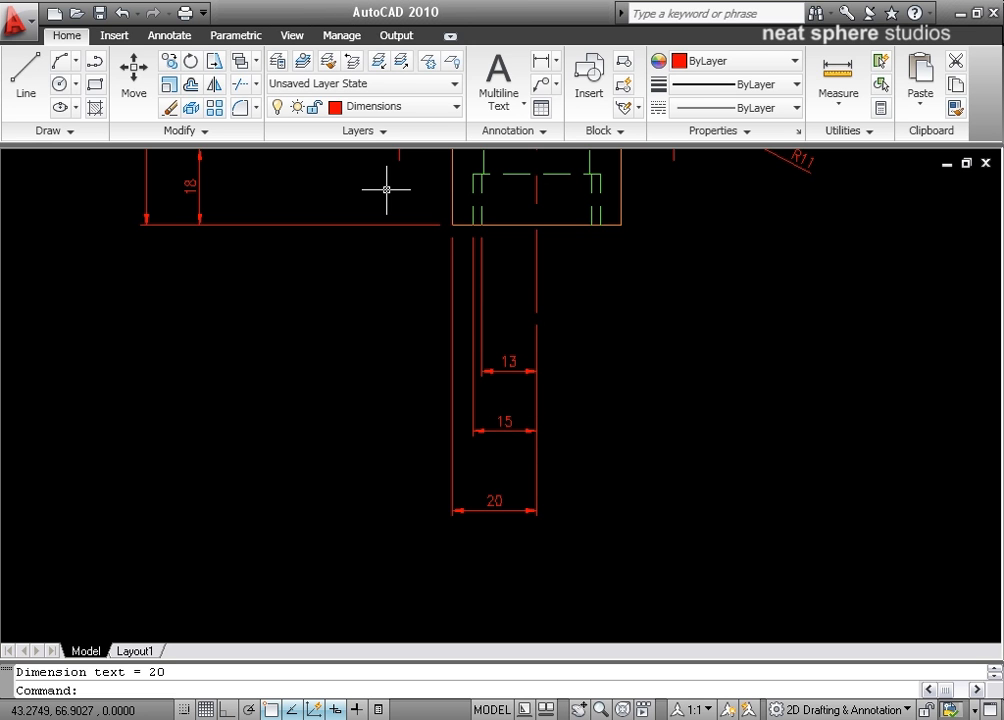
Space the three bottom dimensions evenly with Dimension Space, using the innermost one as base and the Auto spacing value
click(172, 36)
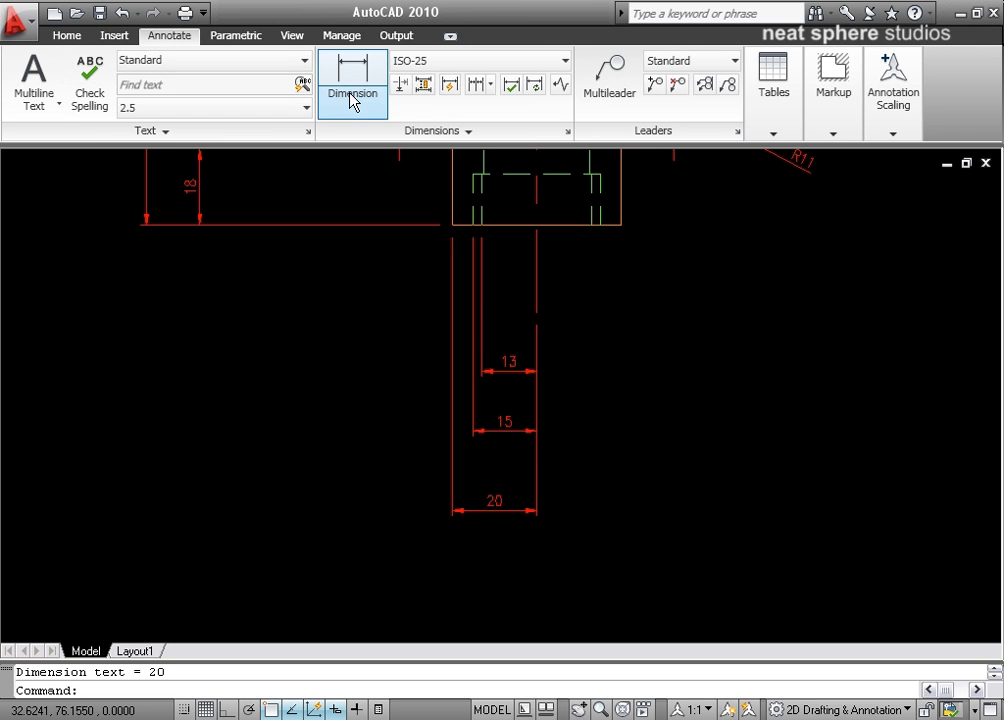
click(424, 88)
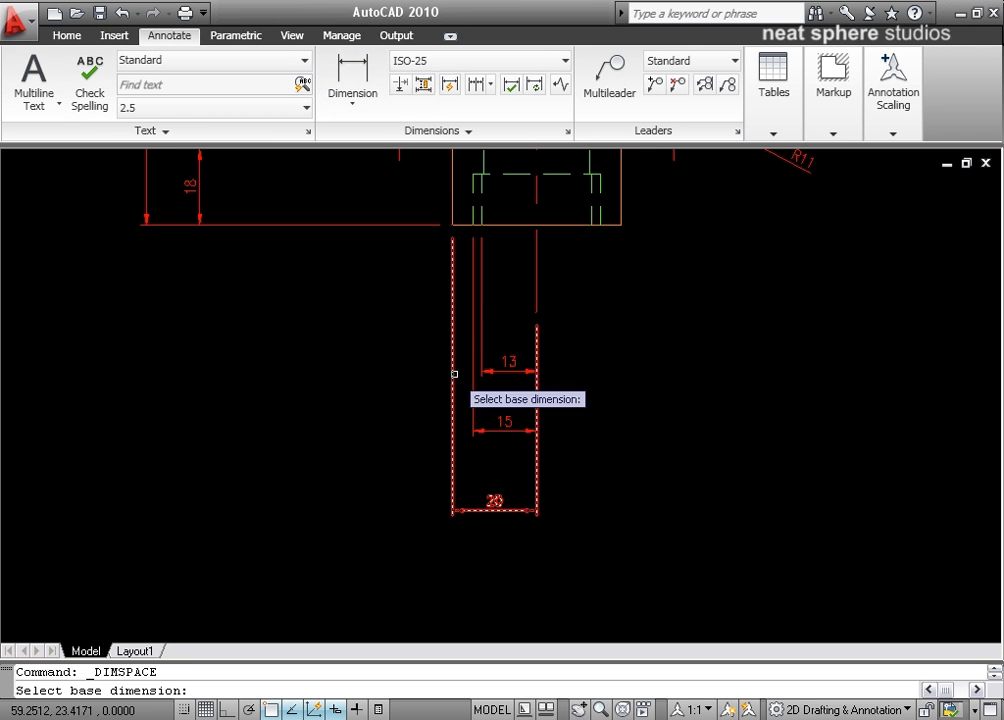
click(511, 370)
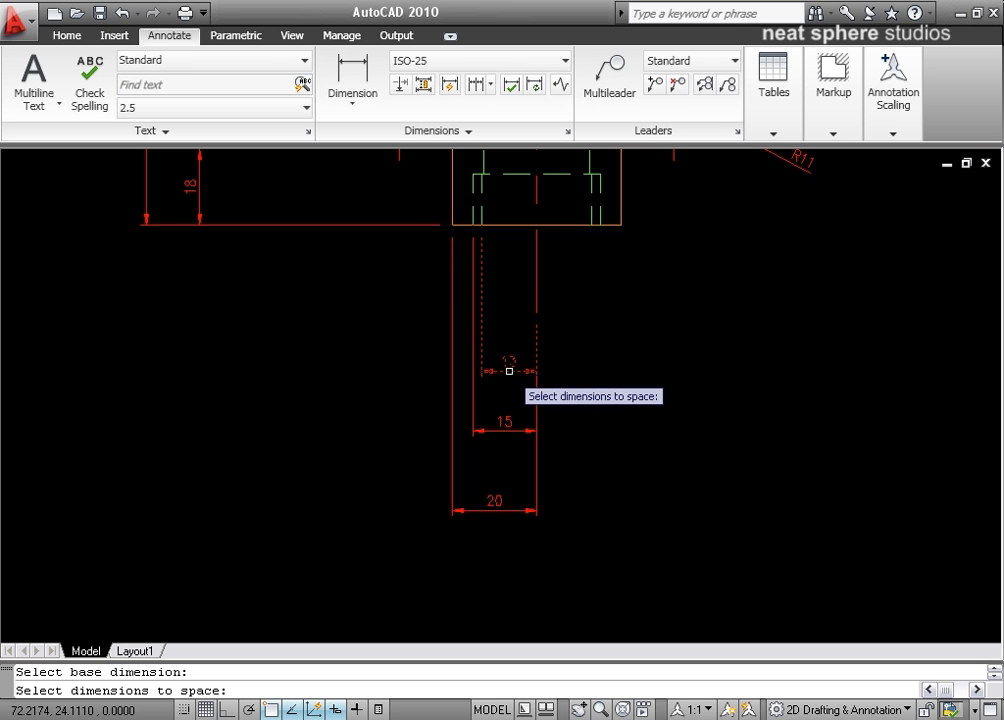
click(505, 428)
click(493, 499)
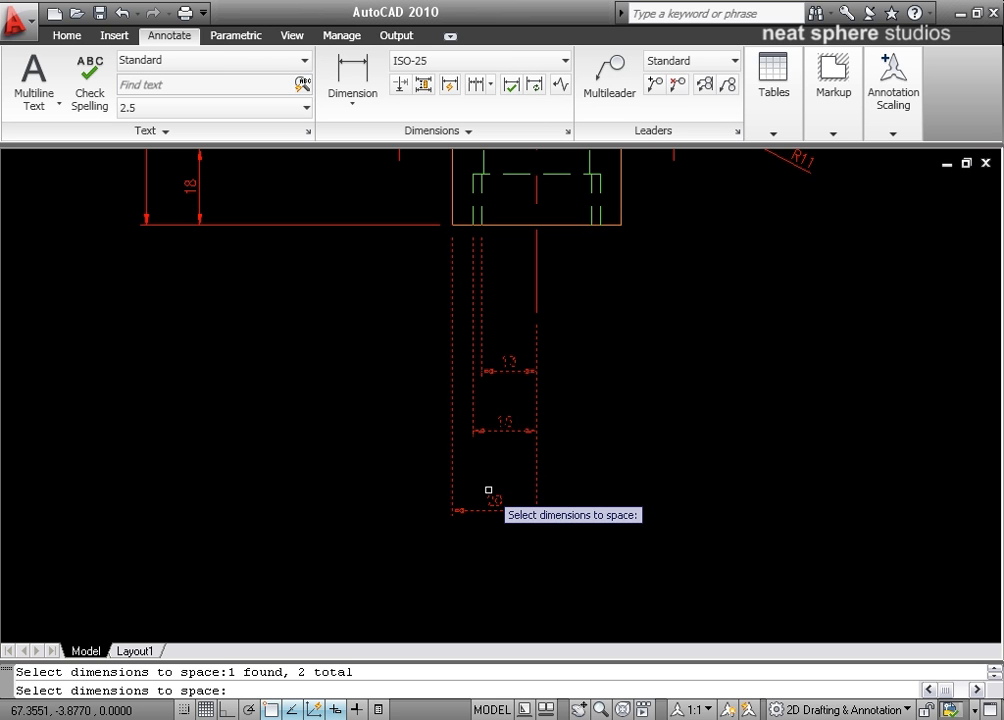
key(Return)
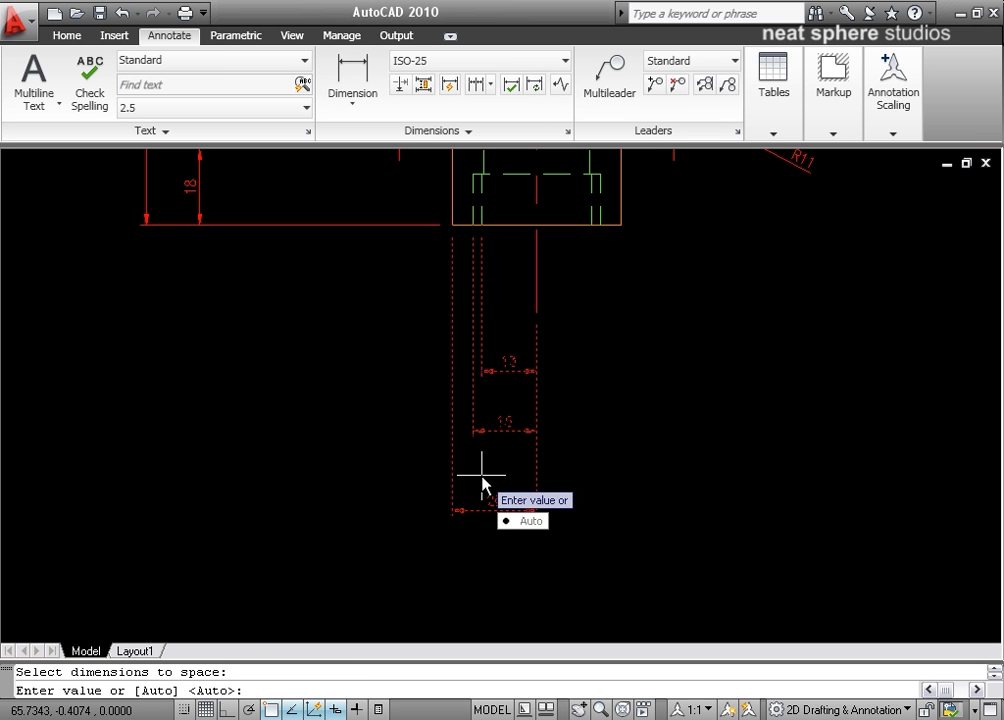
key(Return)
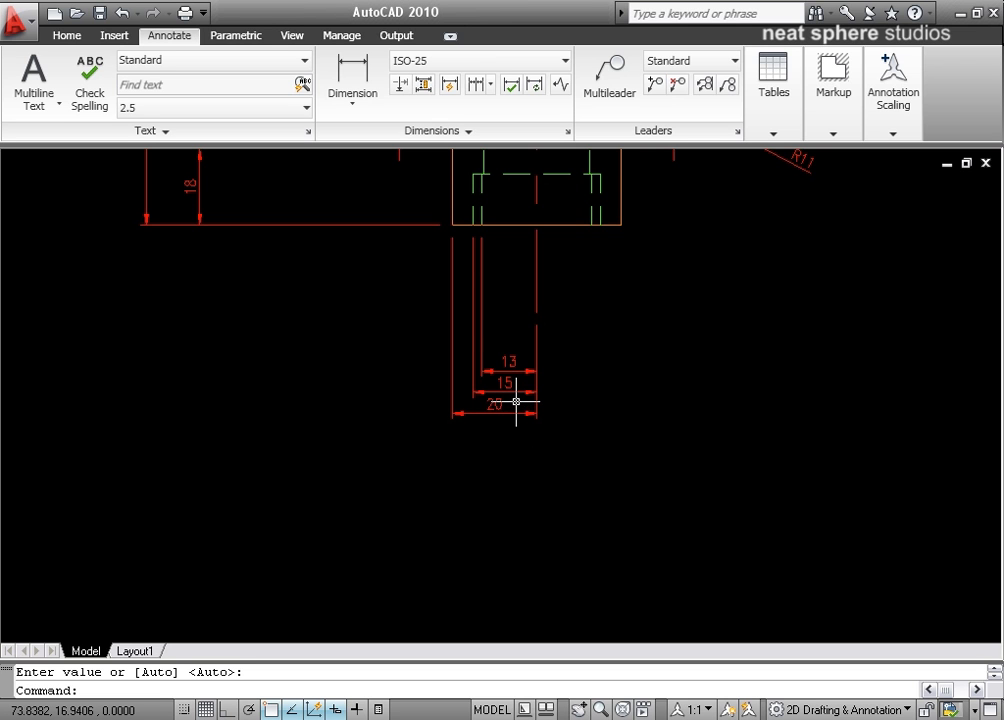
middle_drag(486, 293, 512, 387)
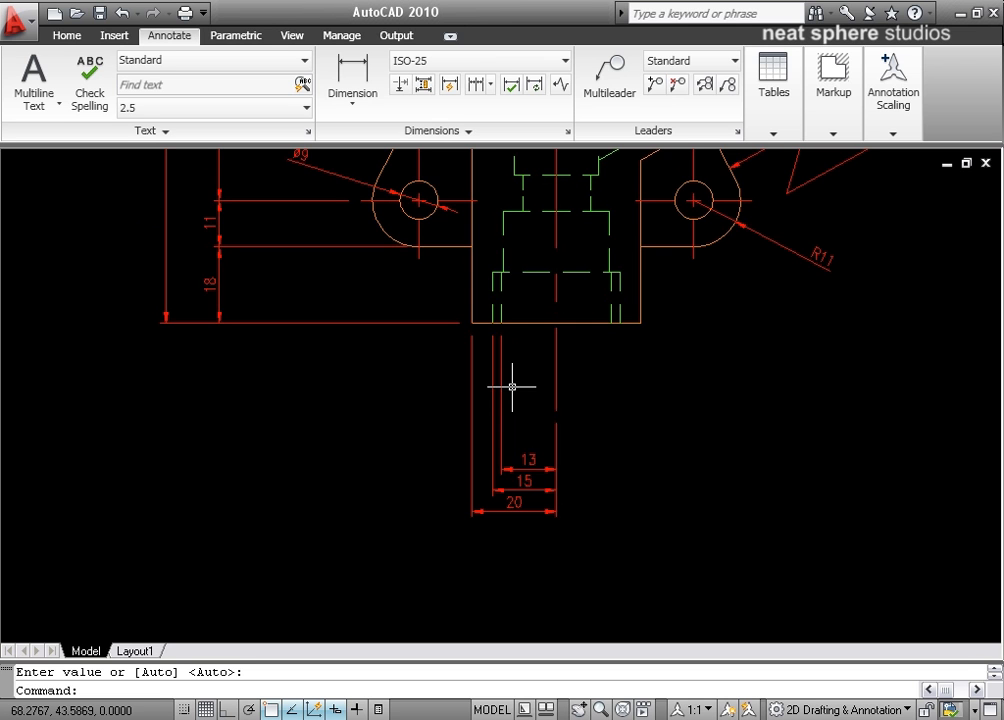
scroll(473, 475, up, 2)
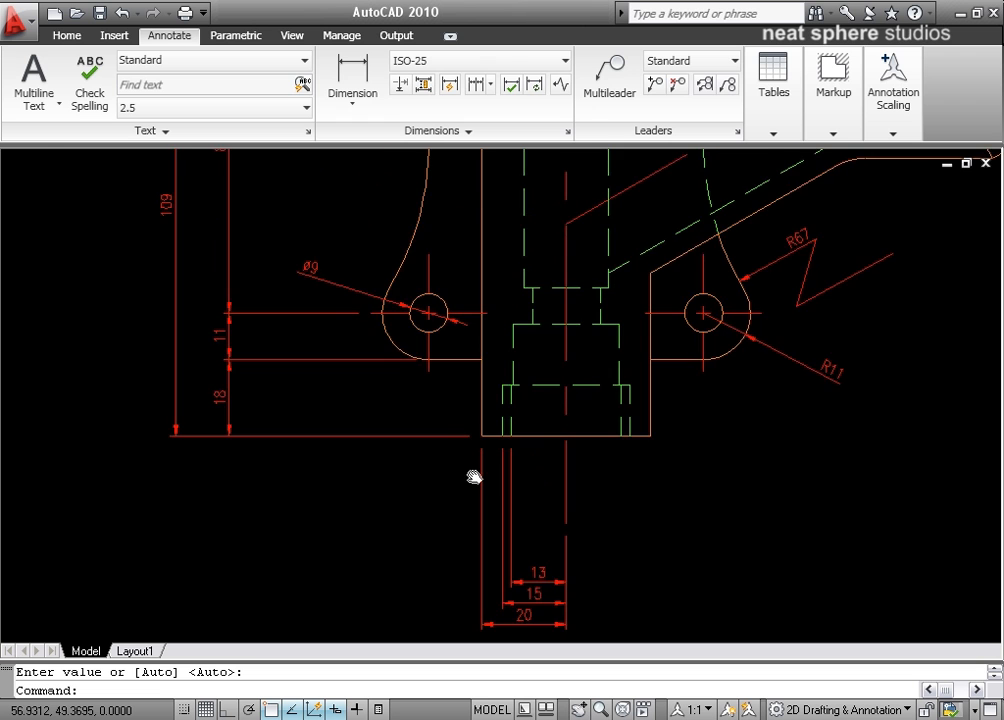
scroll(473, 475, down, 6)
middle_drag(473, 445, 384, 421)
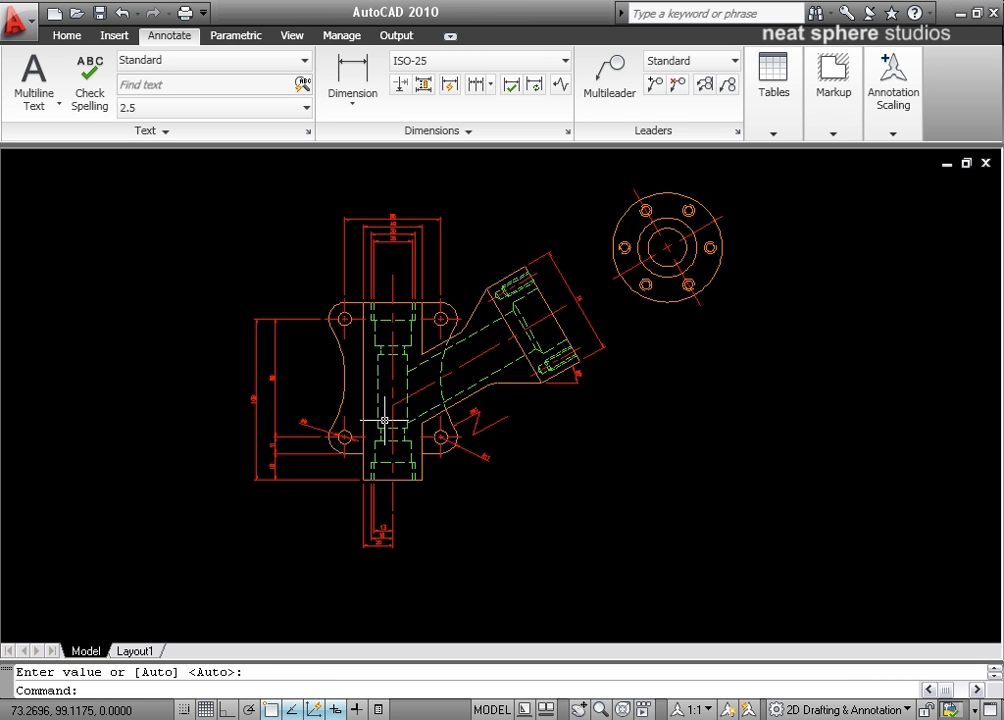
key(Return)
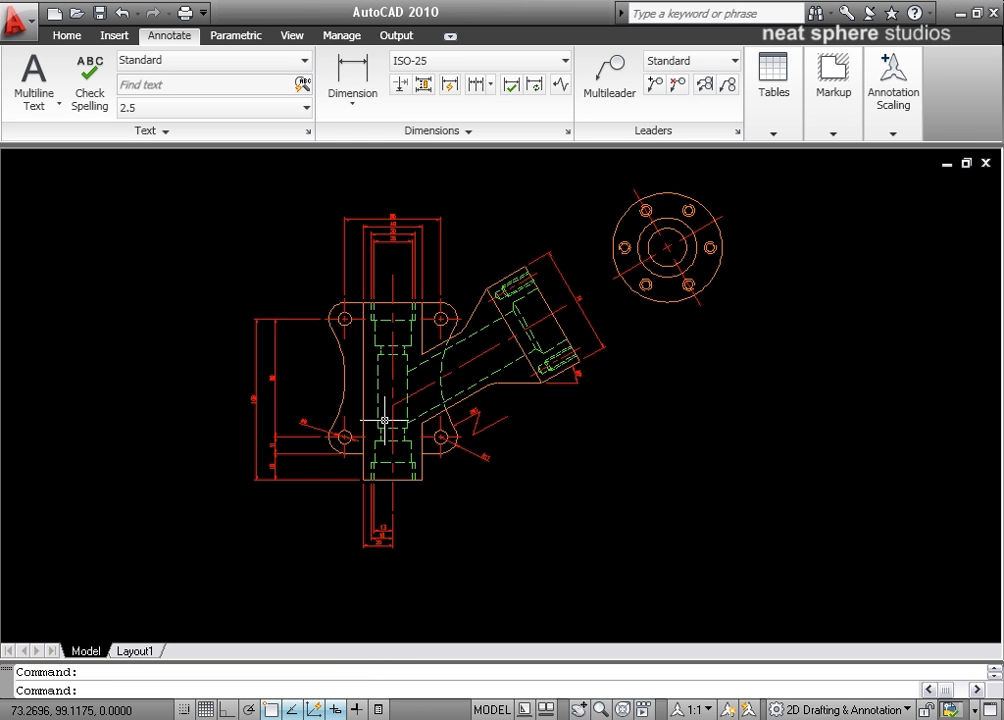